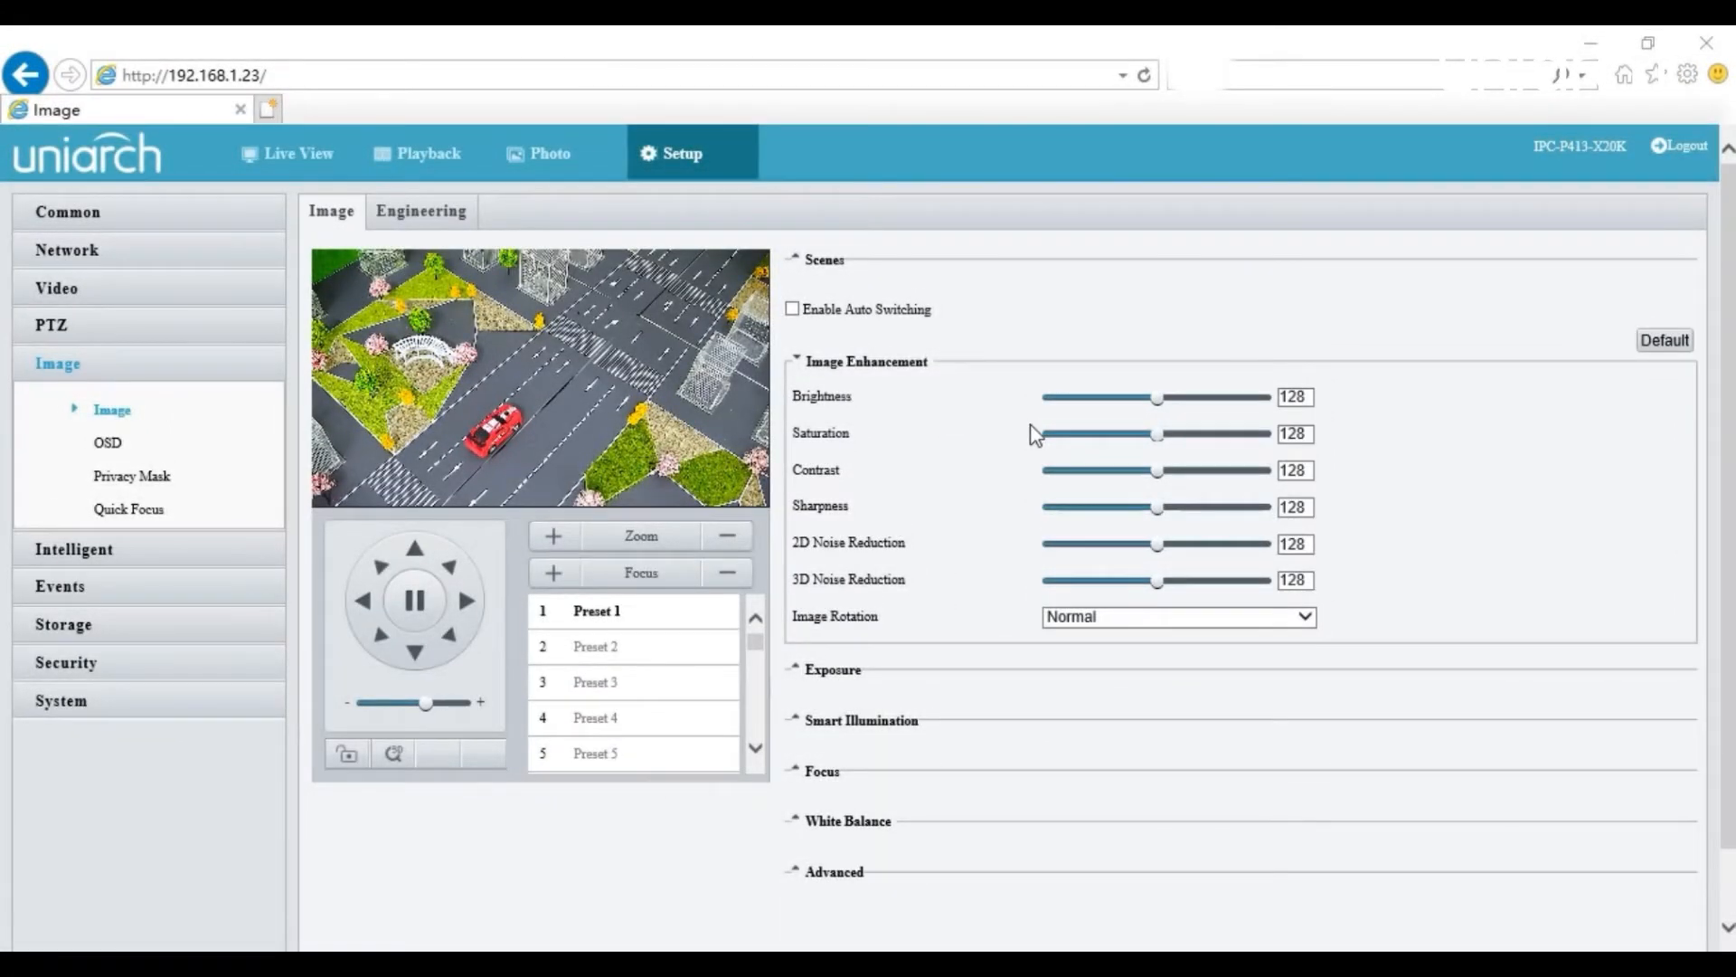
# Step: Expand the Scenes settings, review the scene modes available for scene 1, and make scene 2 (Vivid) the current scene
pyautogui.click(811, 262)
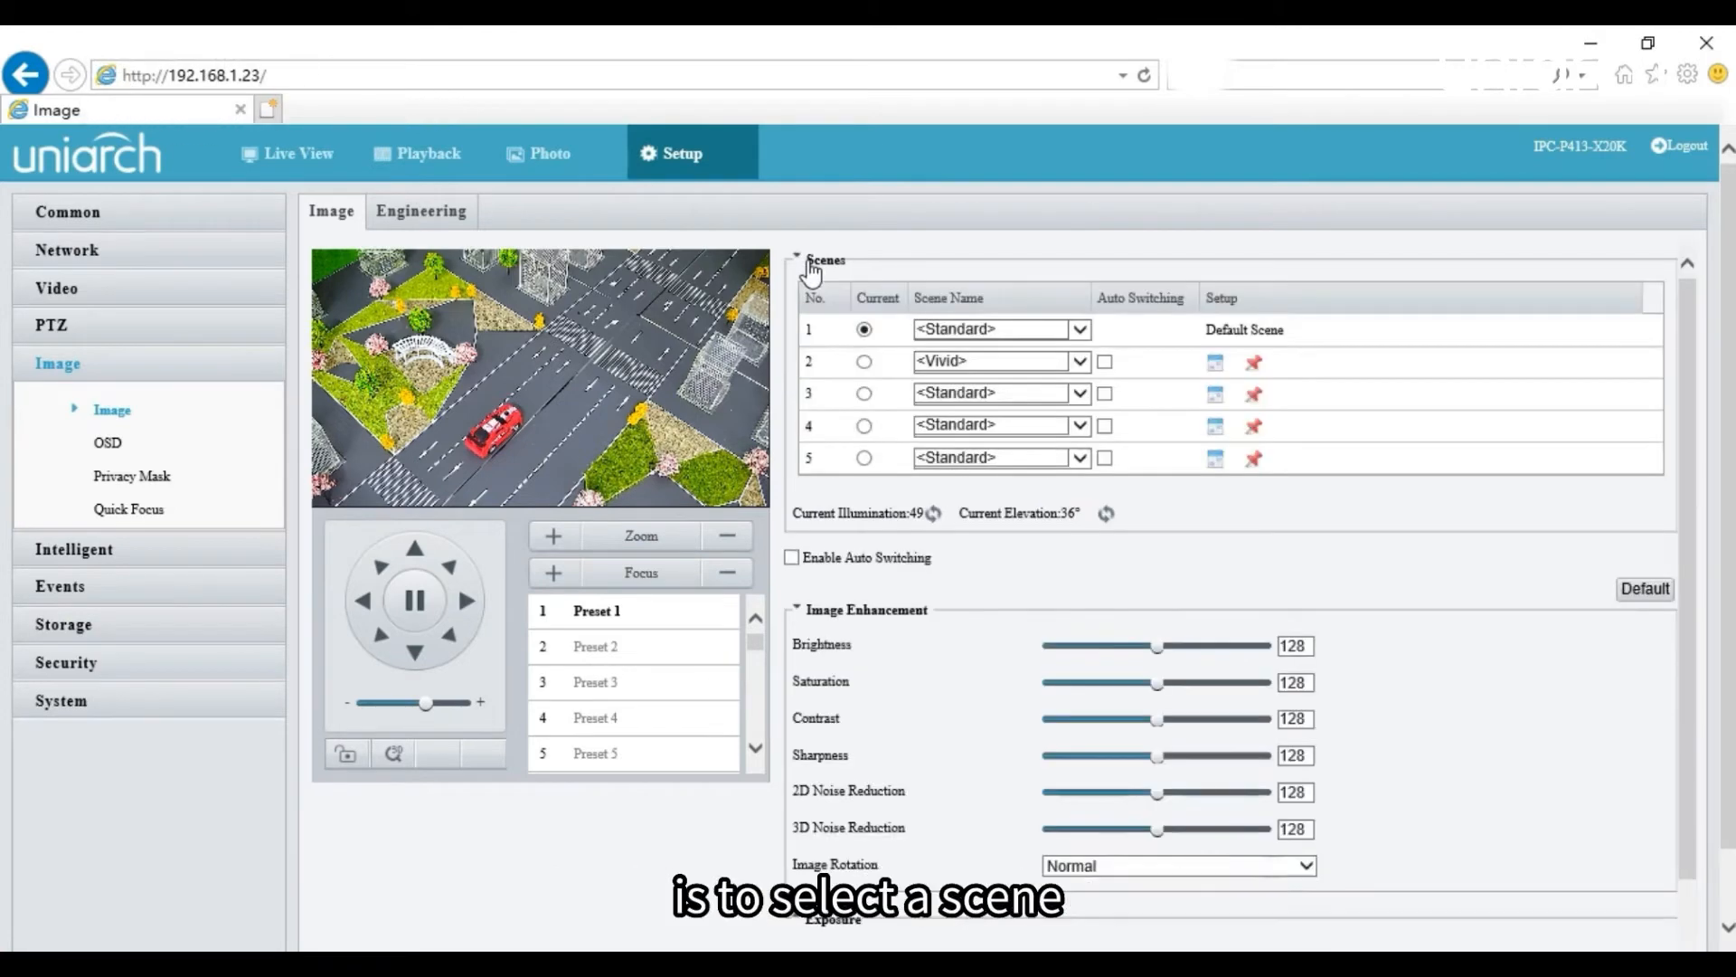
pyautogui.click(1079, 331)
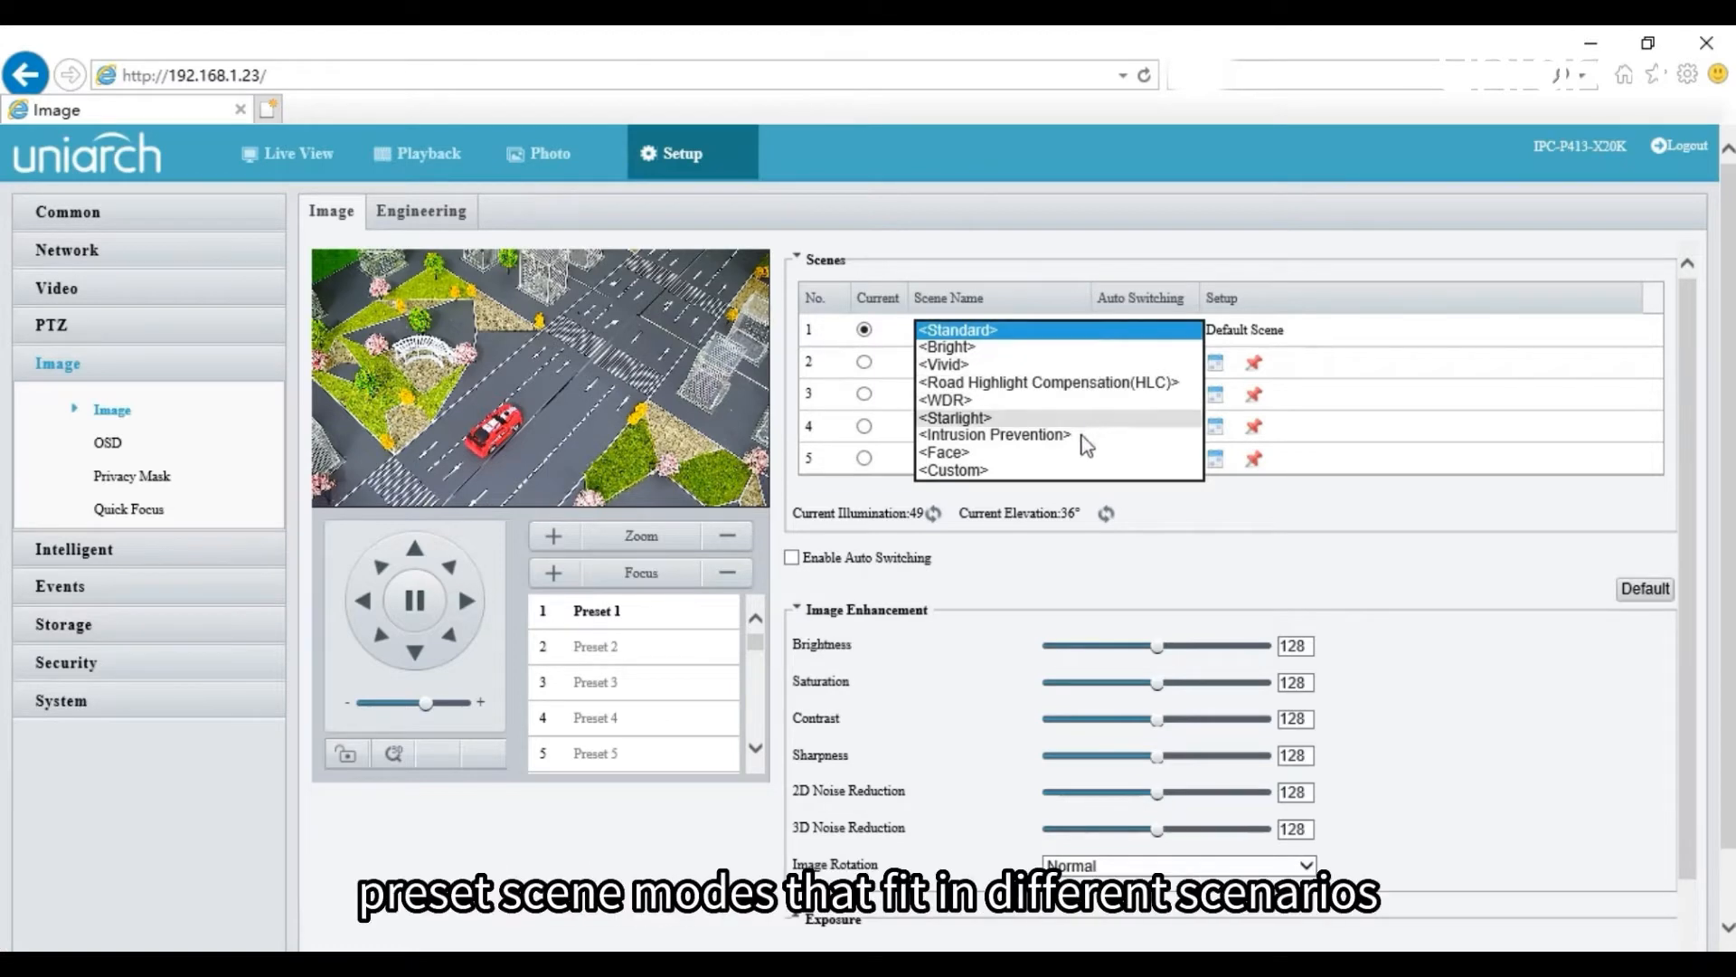
pyautogui.click(1068, 331)
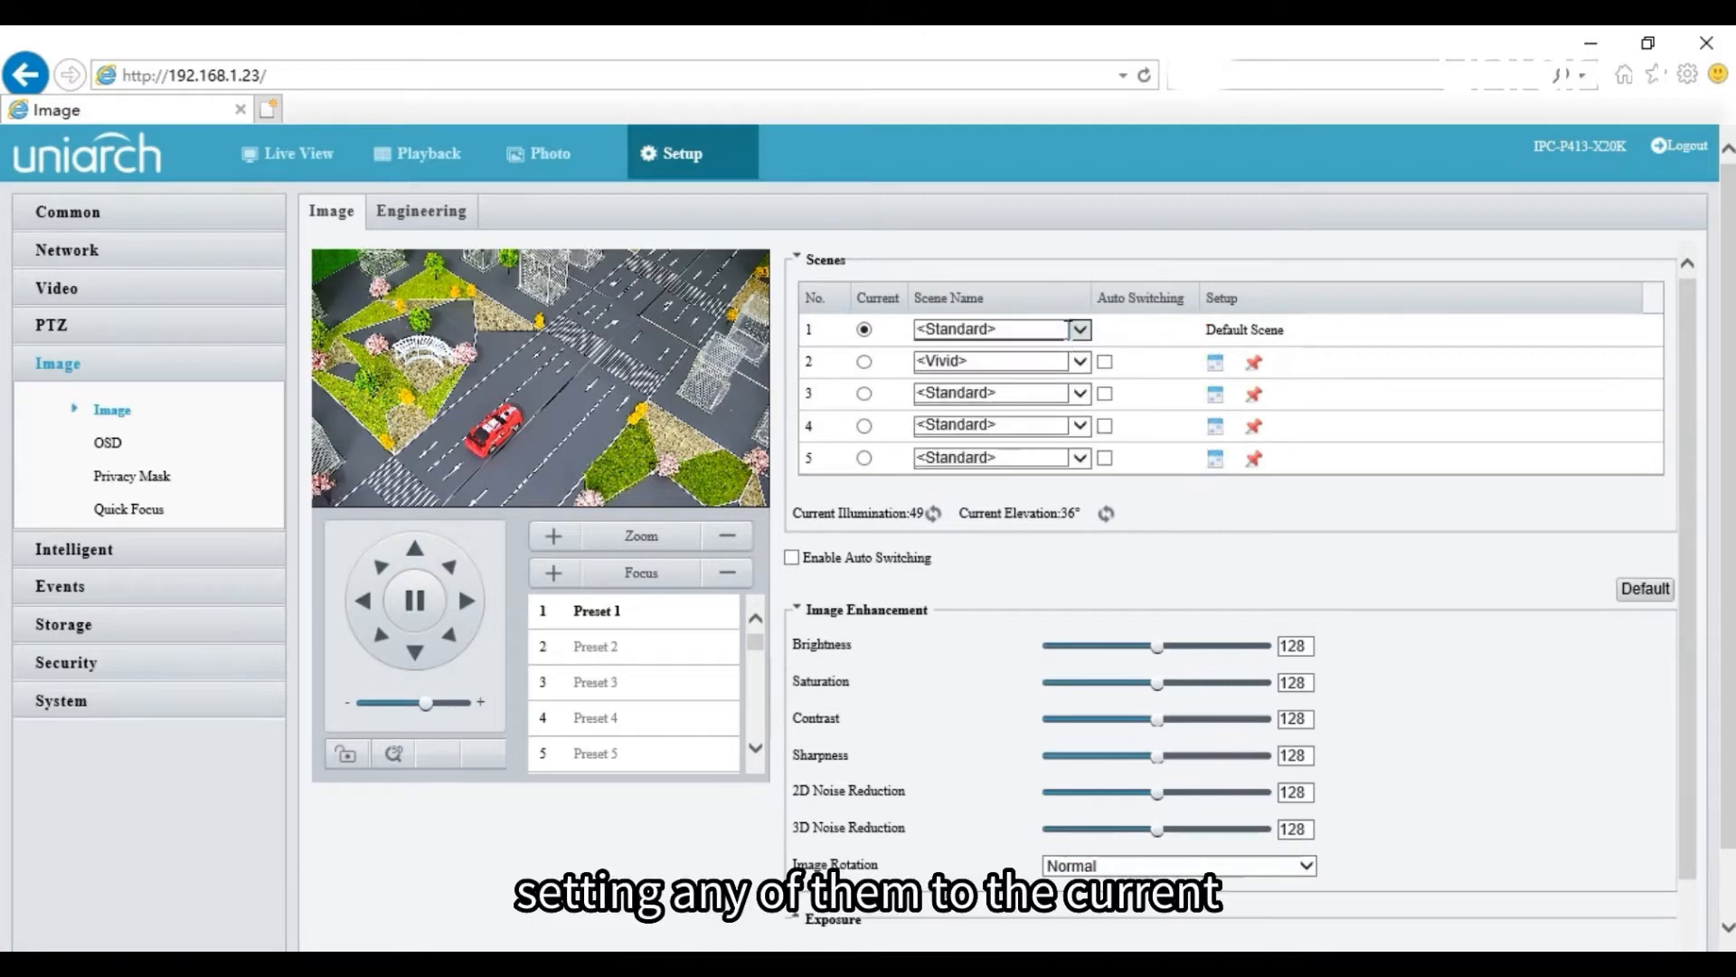
pyautogui.click(865, 362)
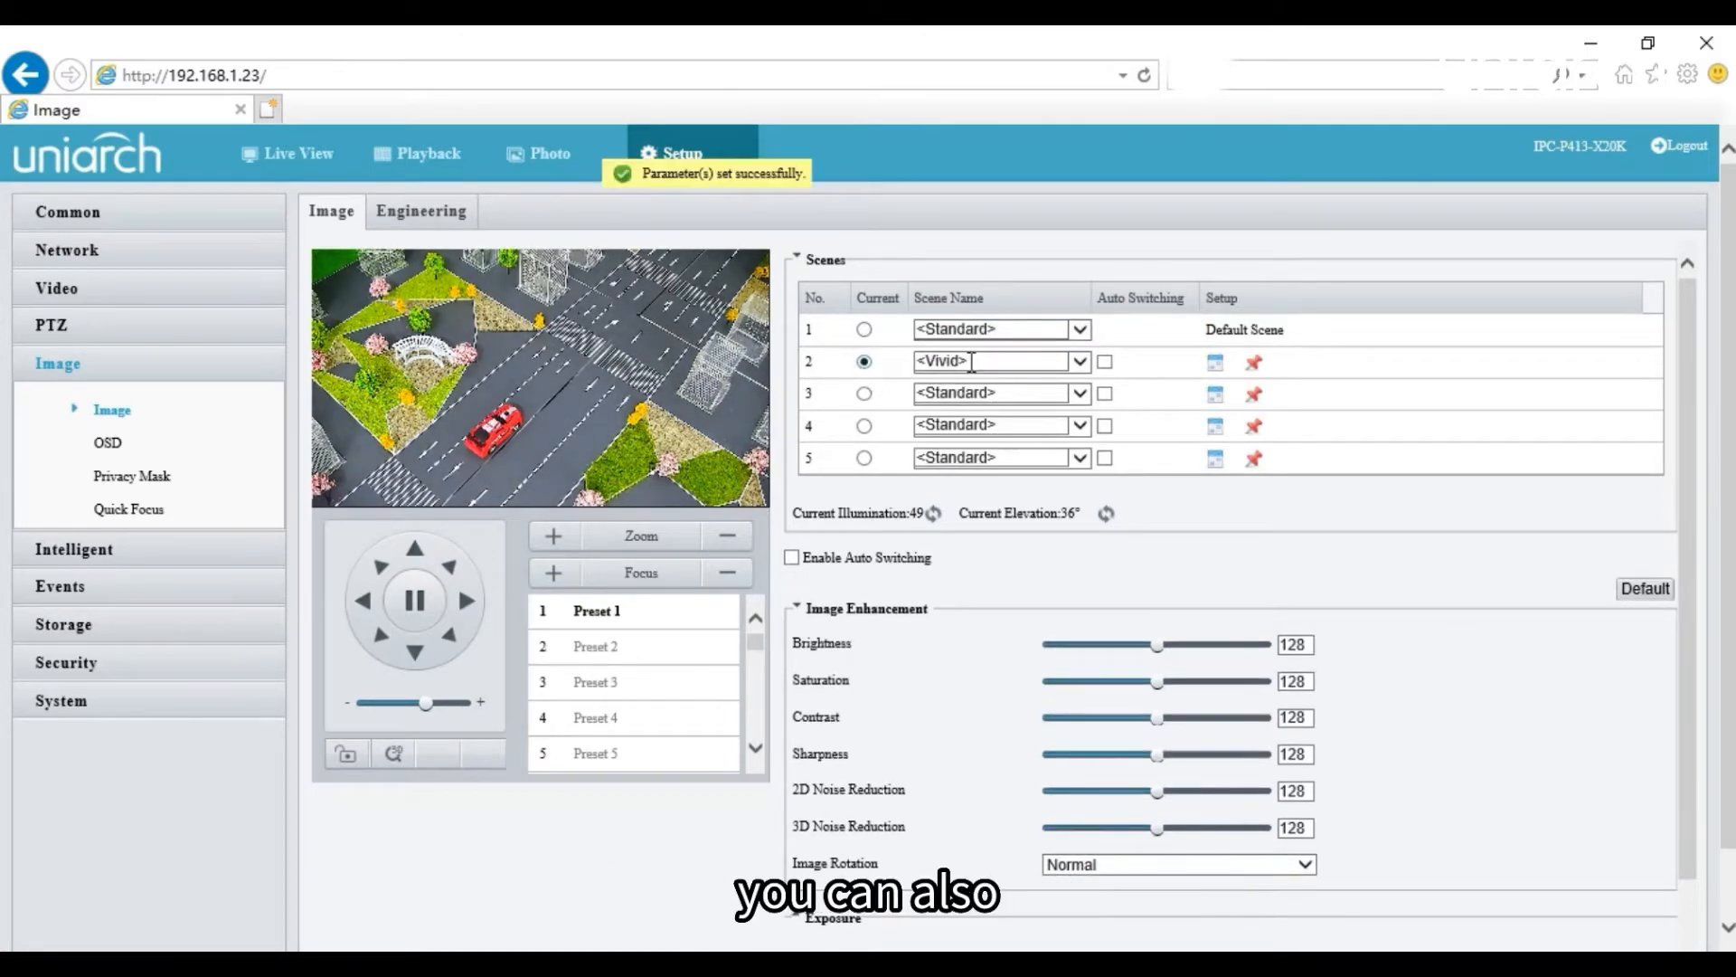
# Step: Include scenes 2 and 3 in auto switching, and view the Vivid scene's switching conditions without changing them
pyautogui.click(1105, 363)
pyautogui.click(1105, 395)
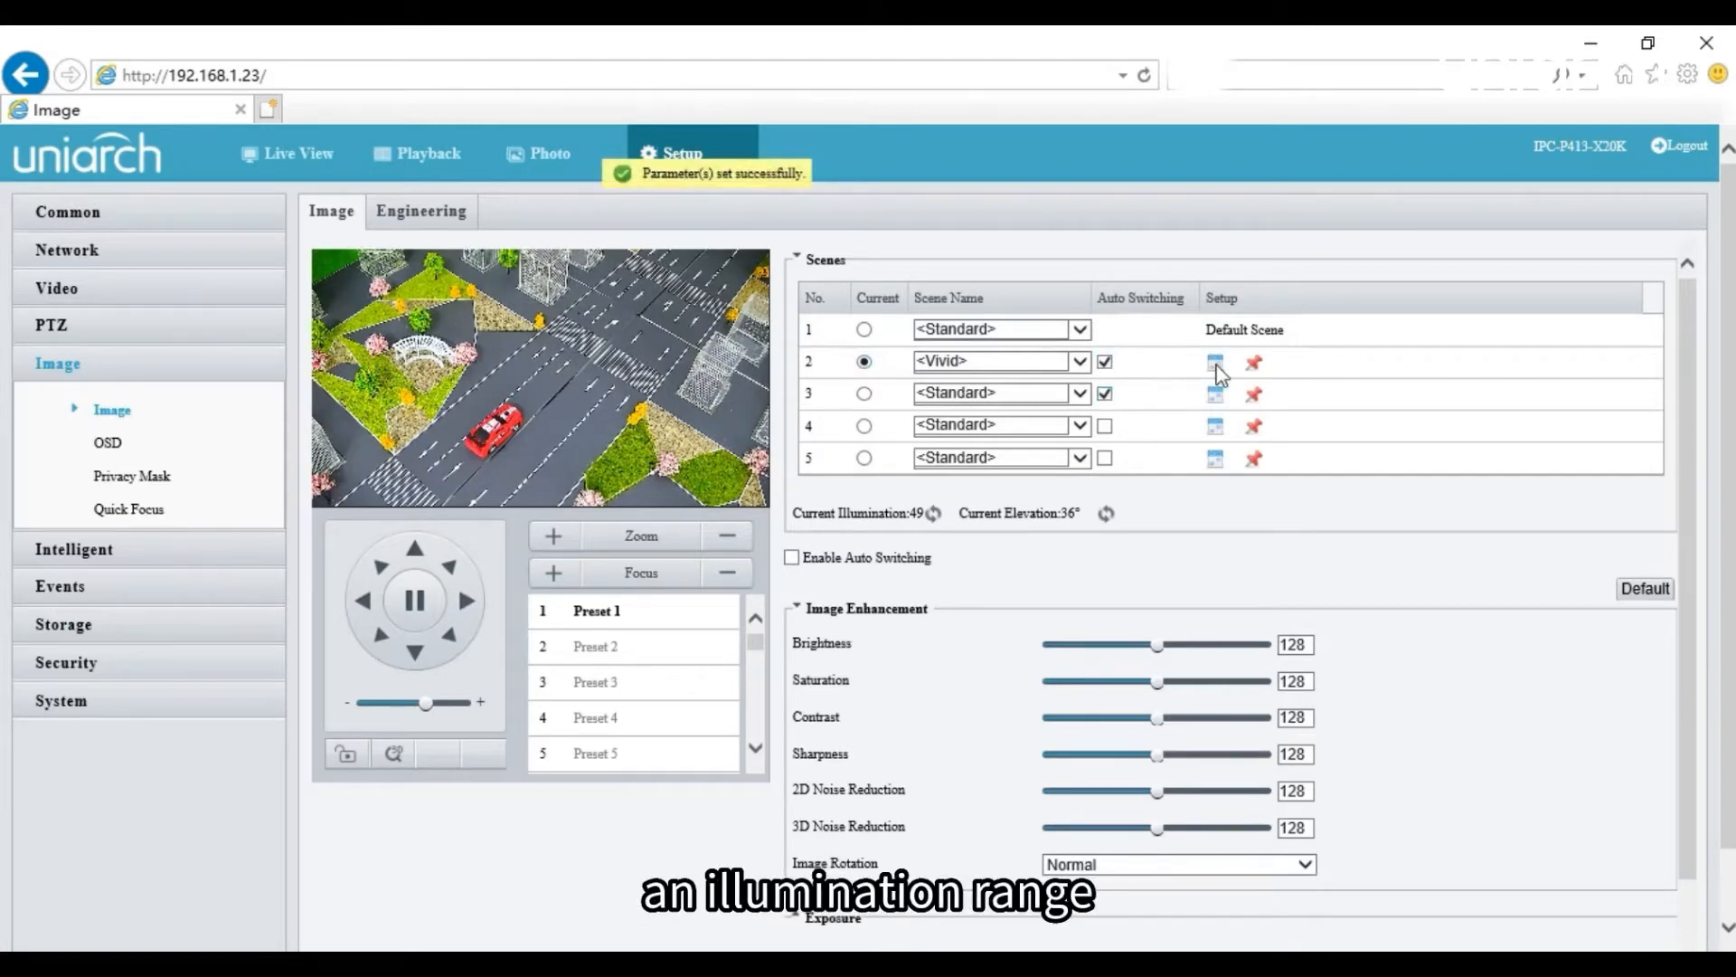
pyautogui.click(1216, 365)
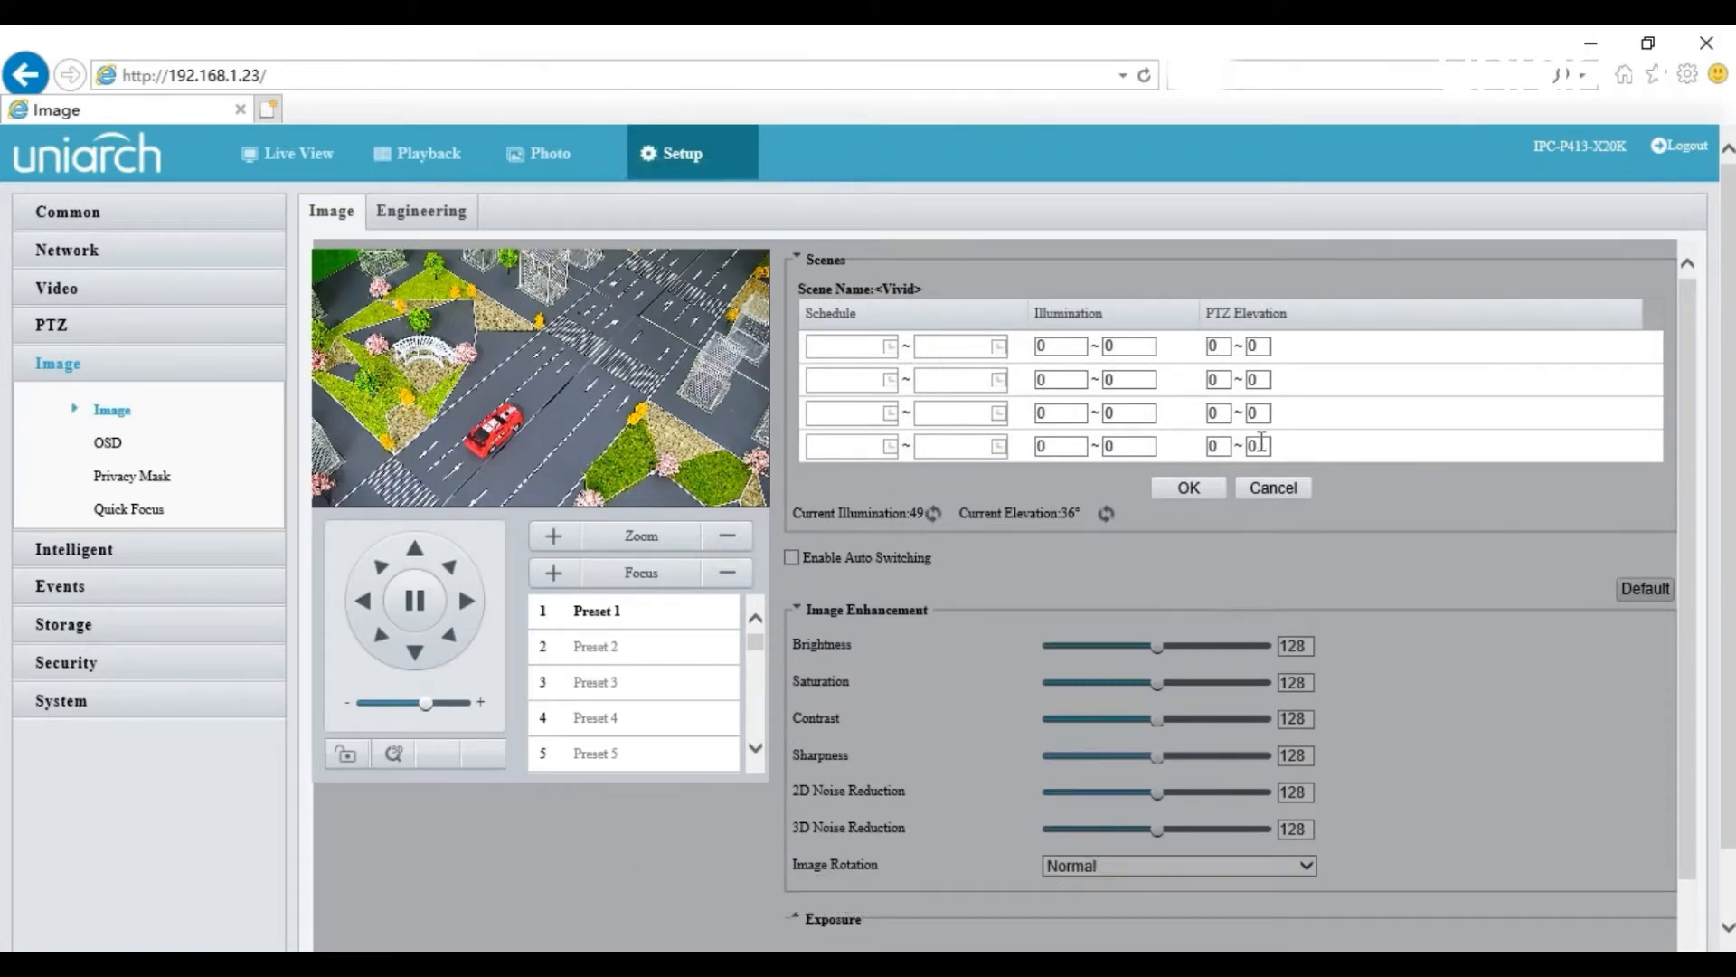
pyautogui.click(1265, 491)
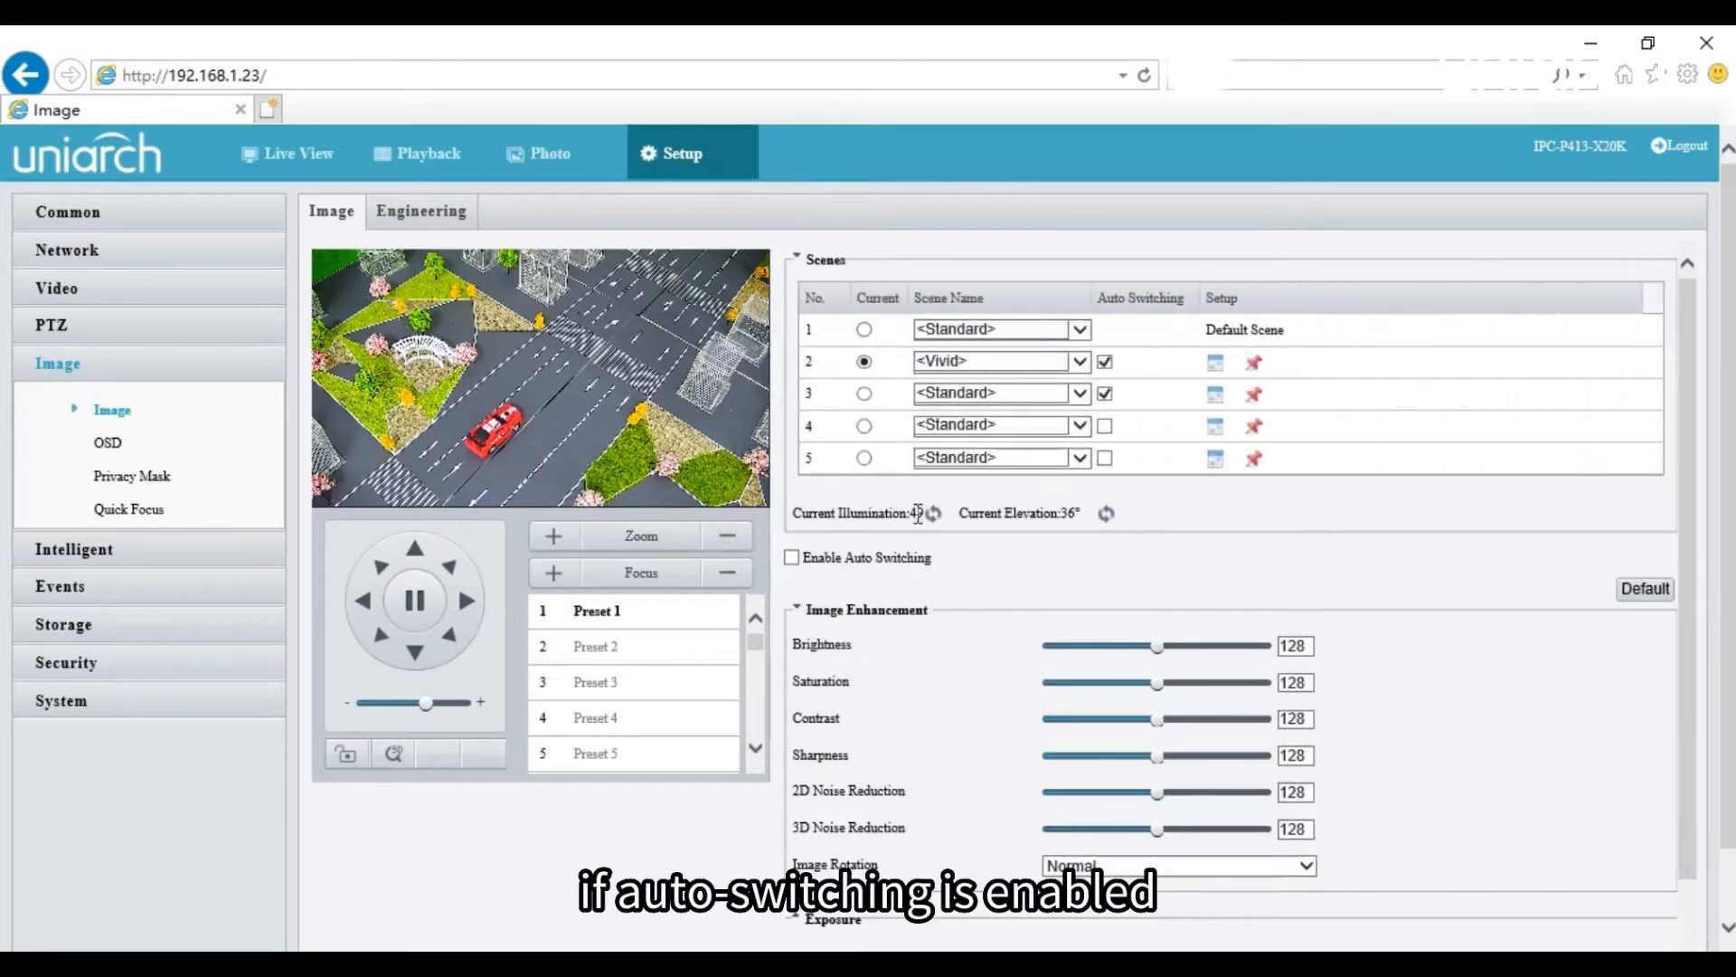
# Step: Enable auto switching for the scenes and turn it off again
pyautogui.click(793, 557)
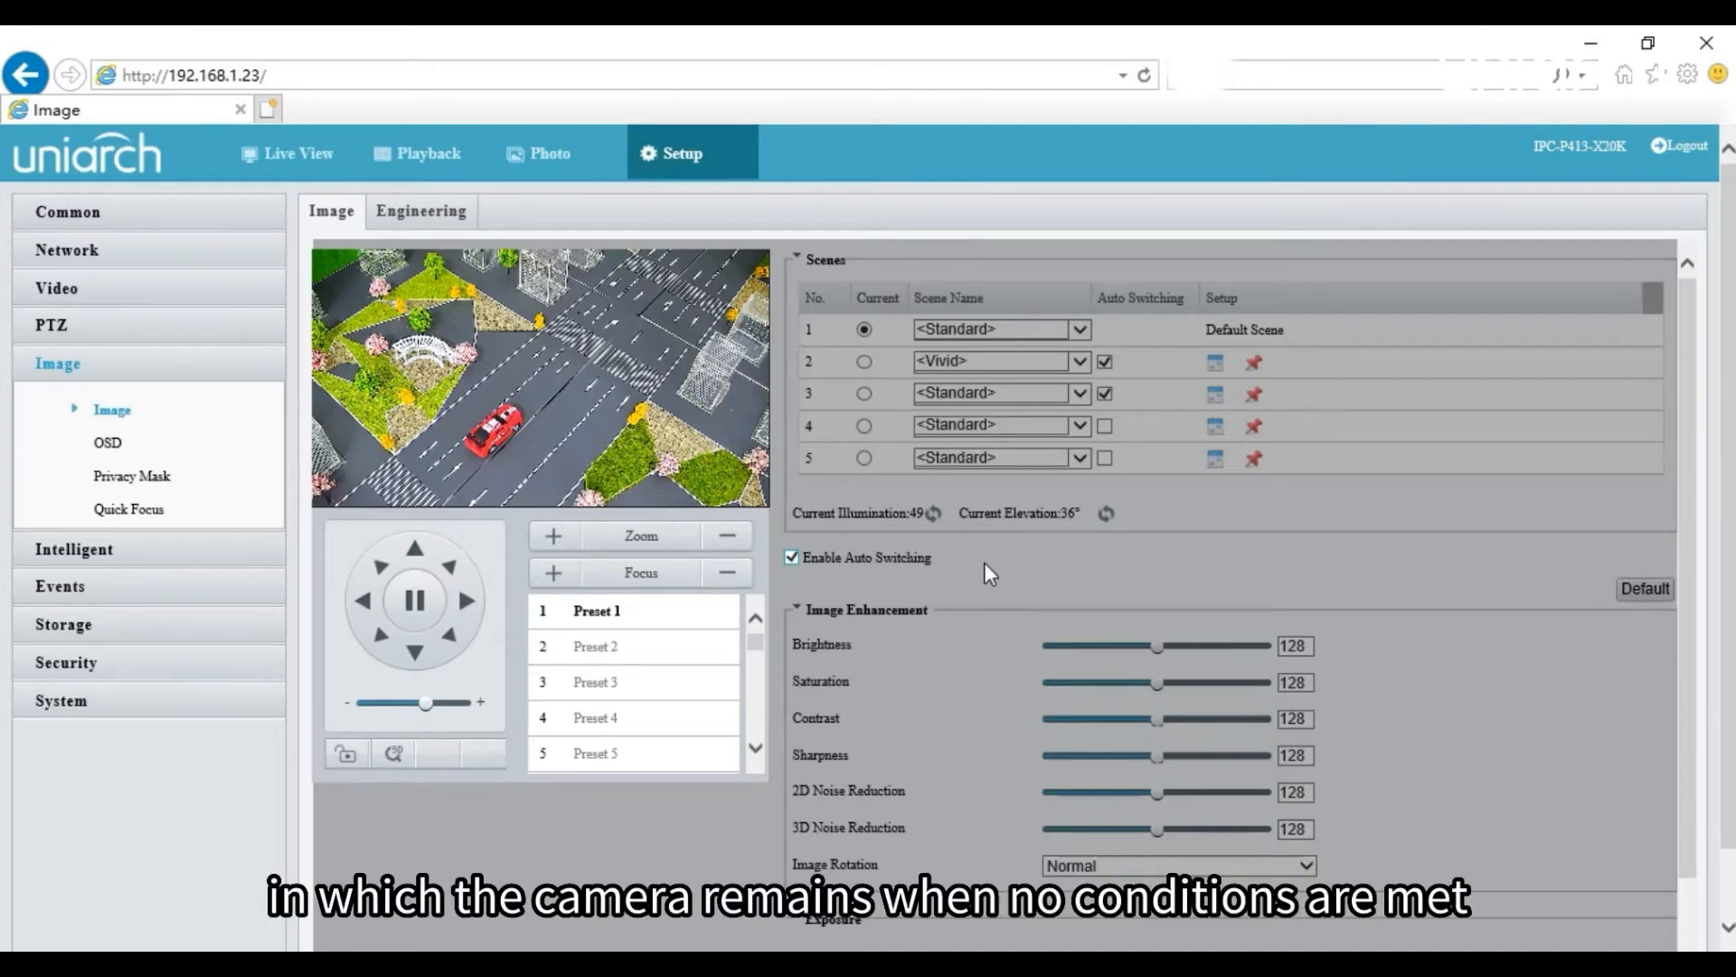
pyautogui.click(792, 557)
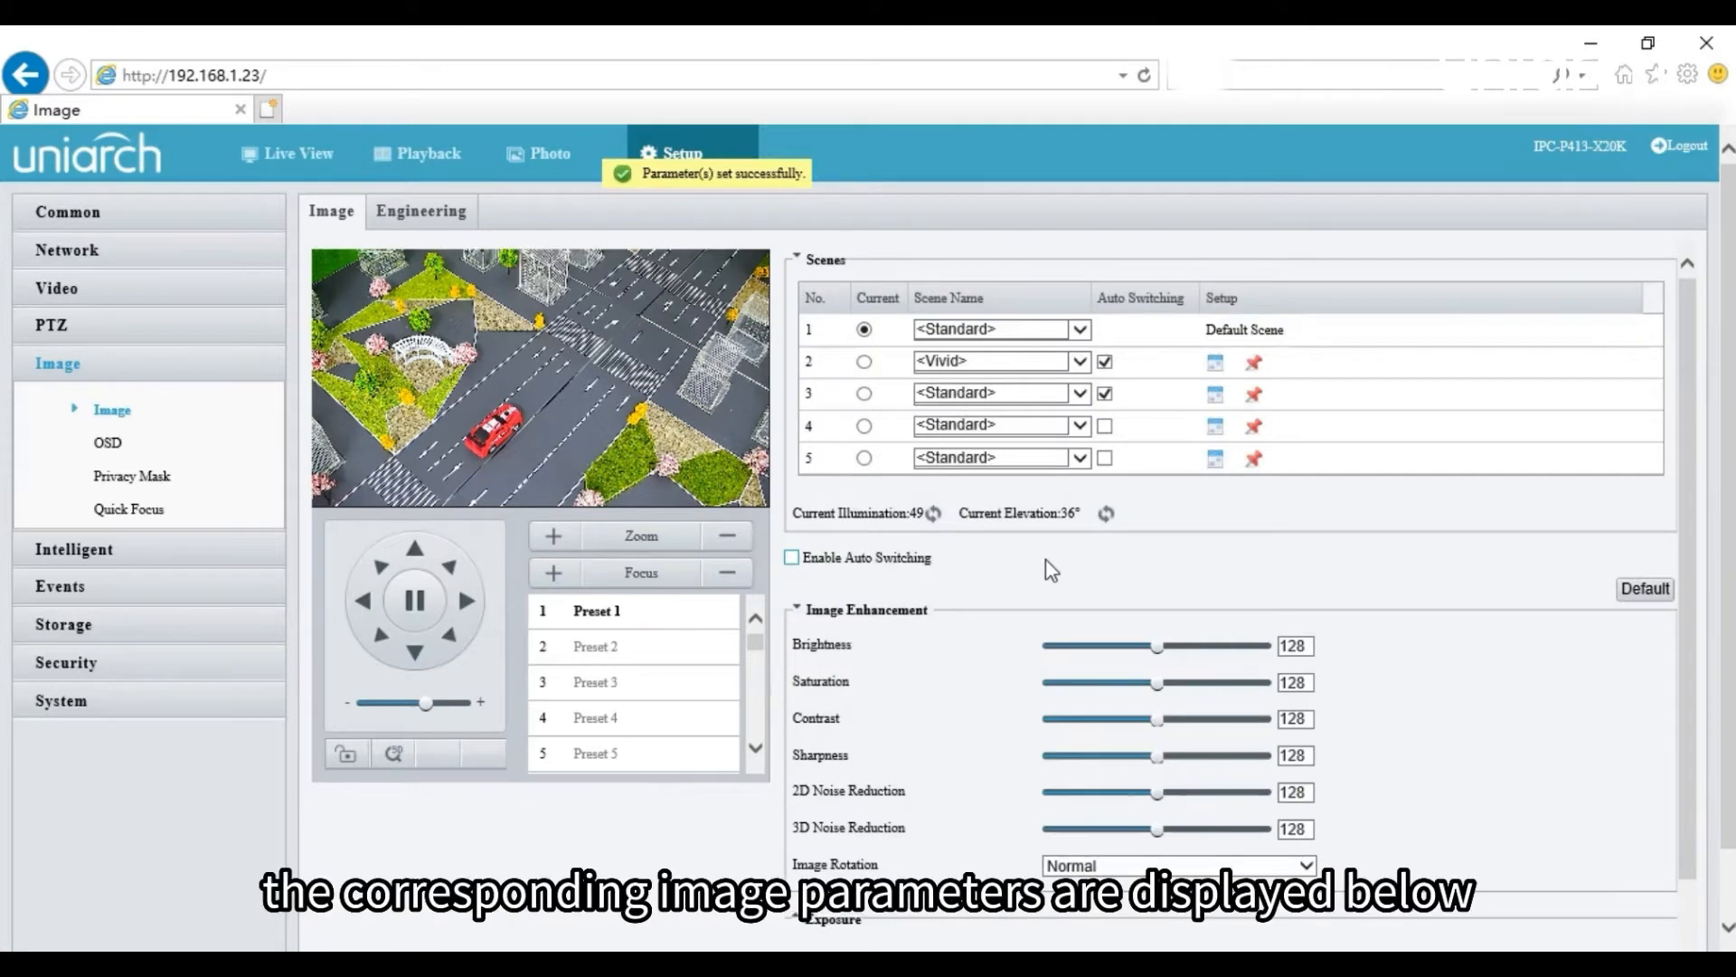
# Step: Set the image brightness to 150 in the Image Enhancement settings
pyautogui.scroll(-1, 1051, 570)
pyautogui.scroll(-2, 1051, 570)
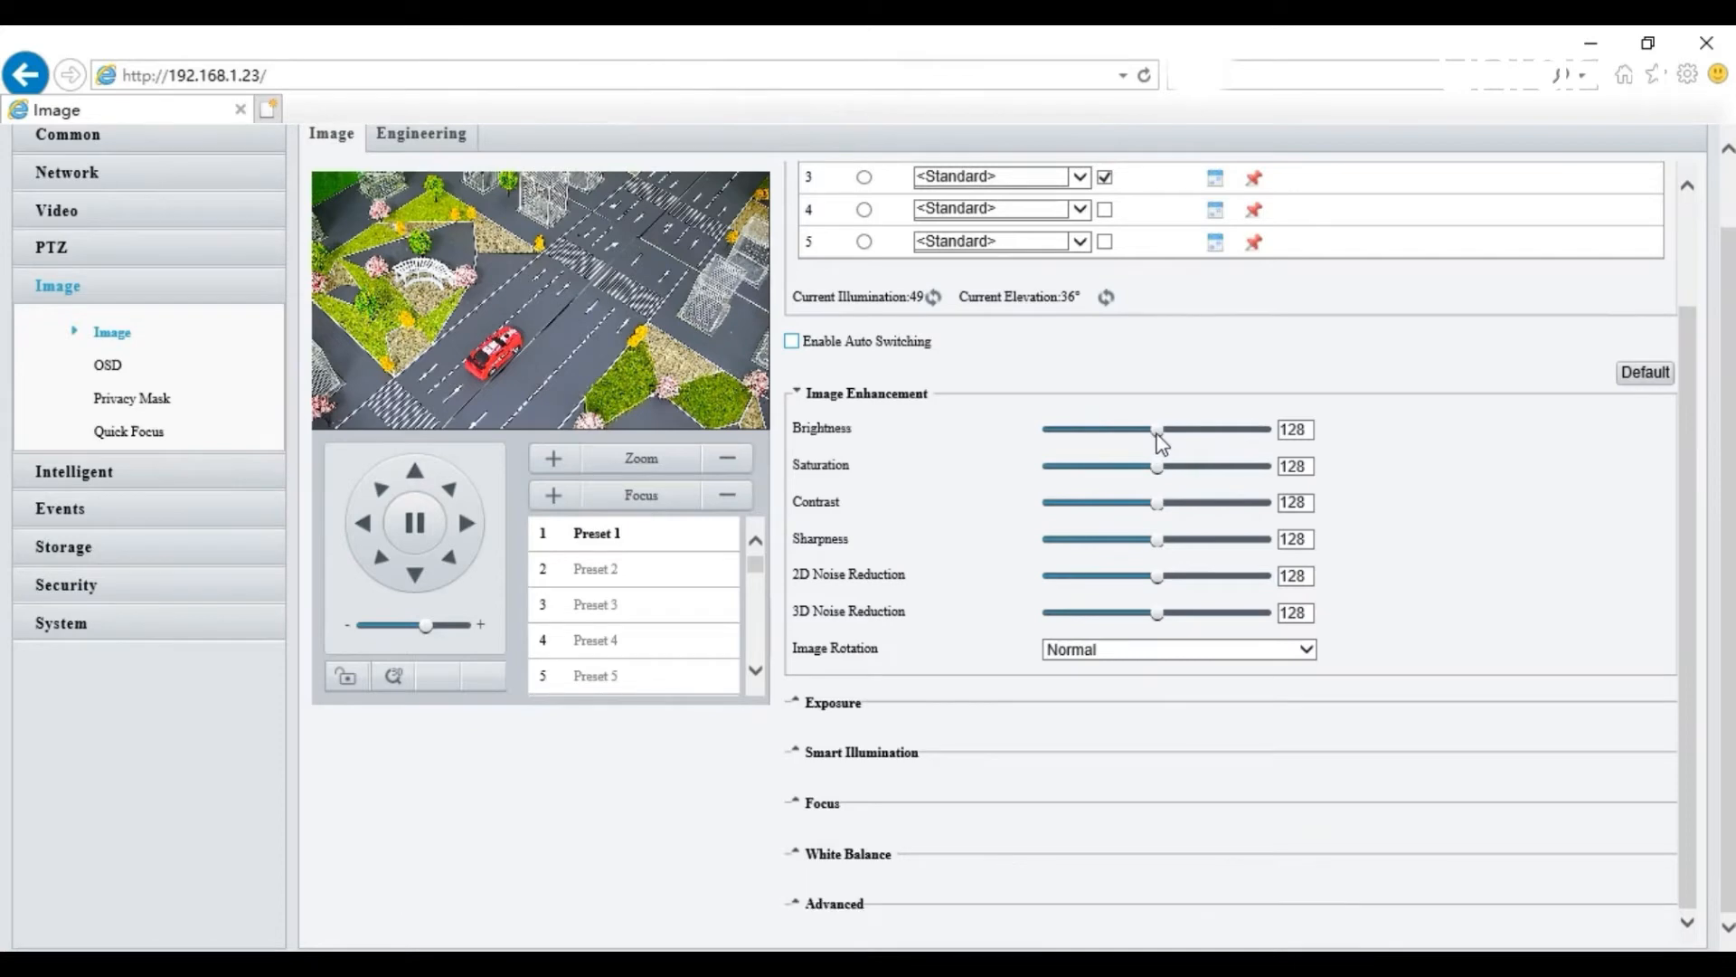
pyautogui.moveTo(1166, 442); pyautogui.dragTo(1182, 443)
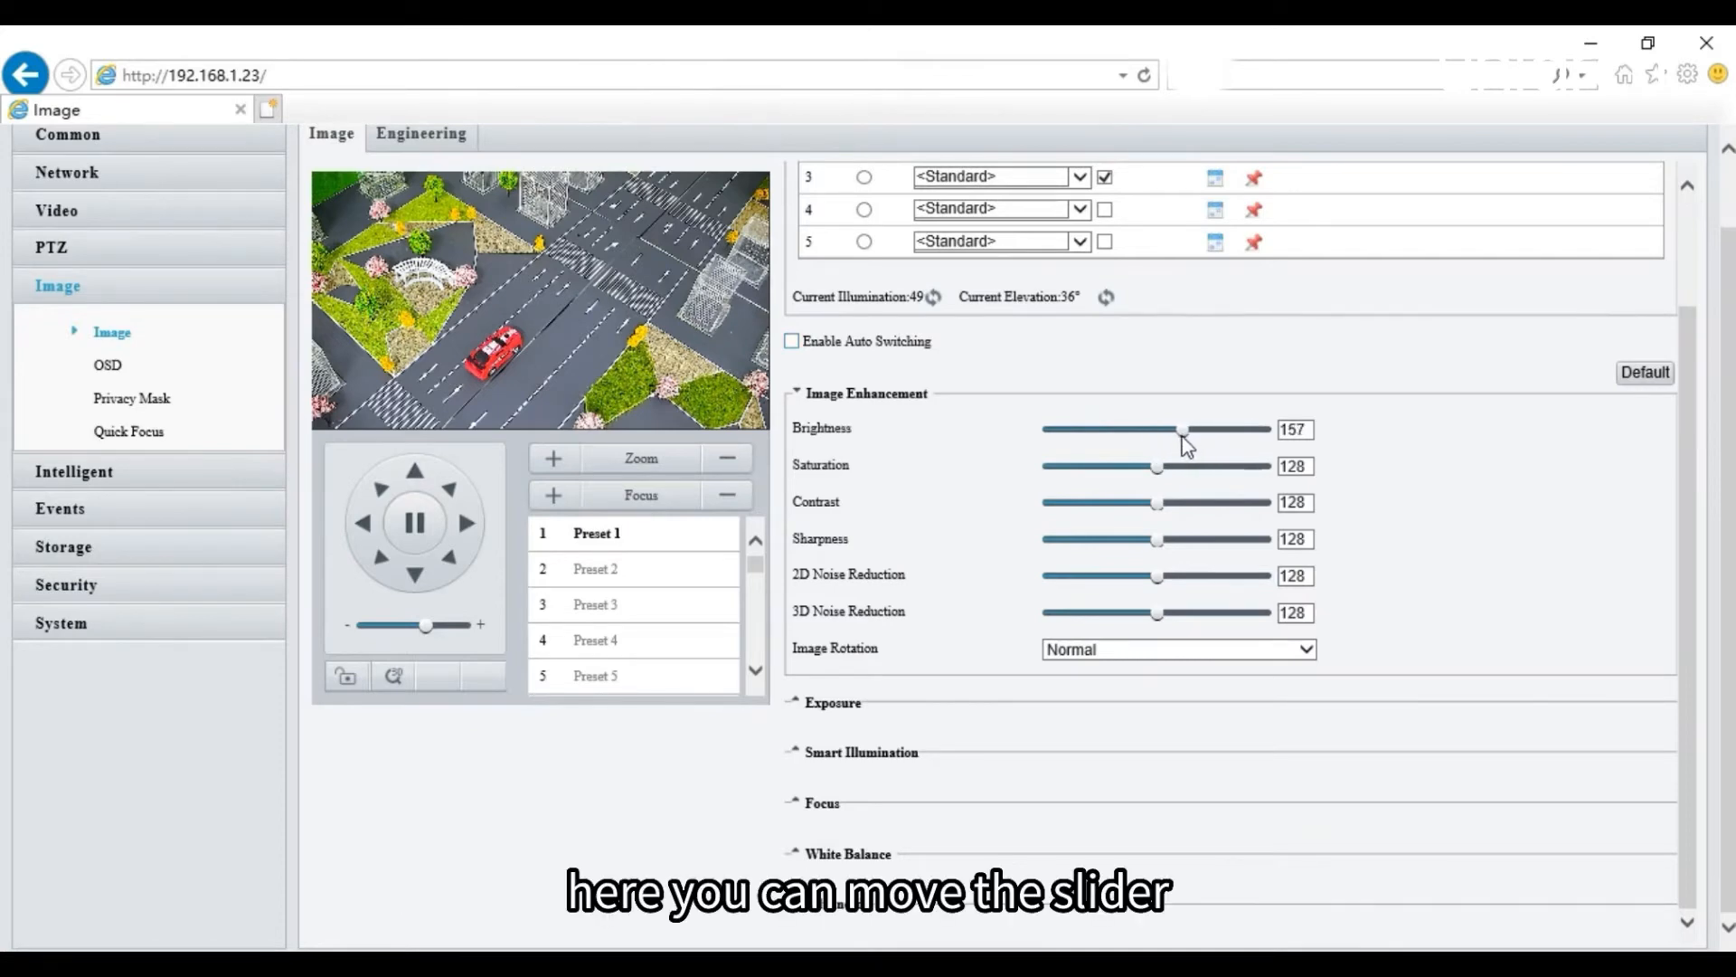
pyautogui.click(1312, 429)
pyautogui.press('BackSpace')
pyautogui.write('0')
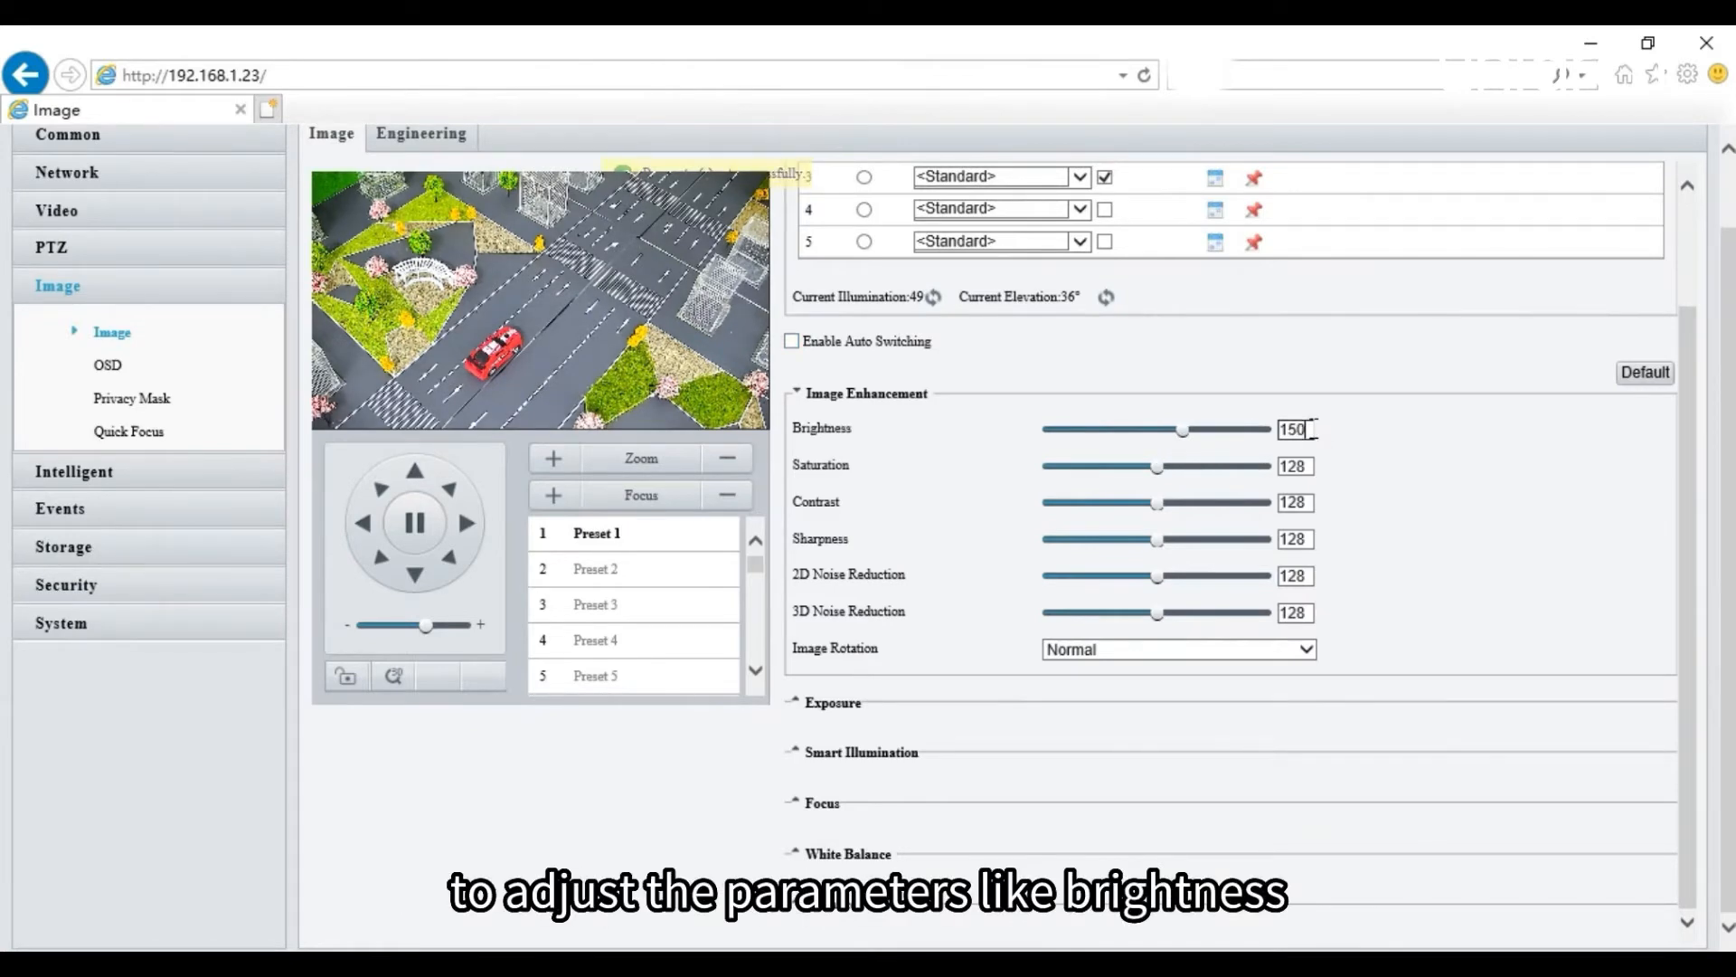
pyautogui.click(1393, 469)
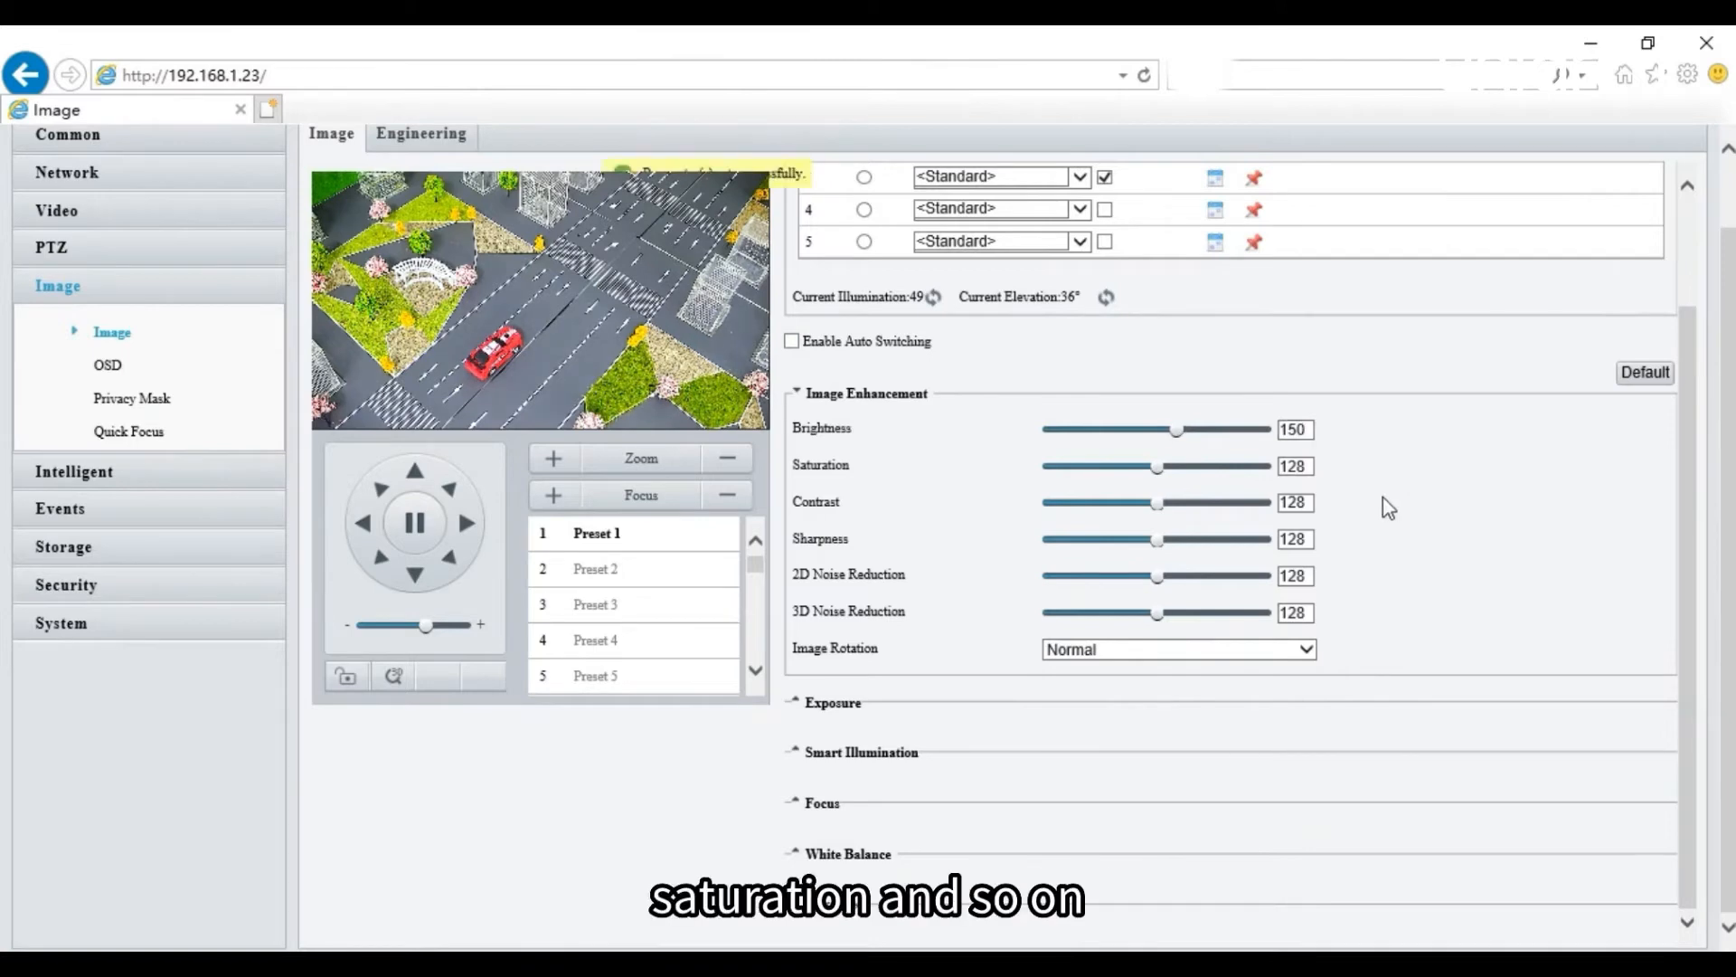
# Step: Try the Flip Vertical image rotation on the live video, and return the rotation to Normal
pyautogui.click(1311, 652)
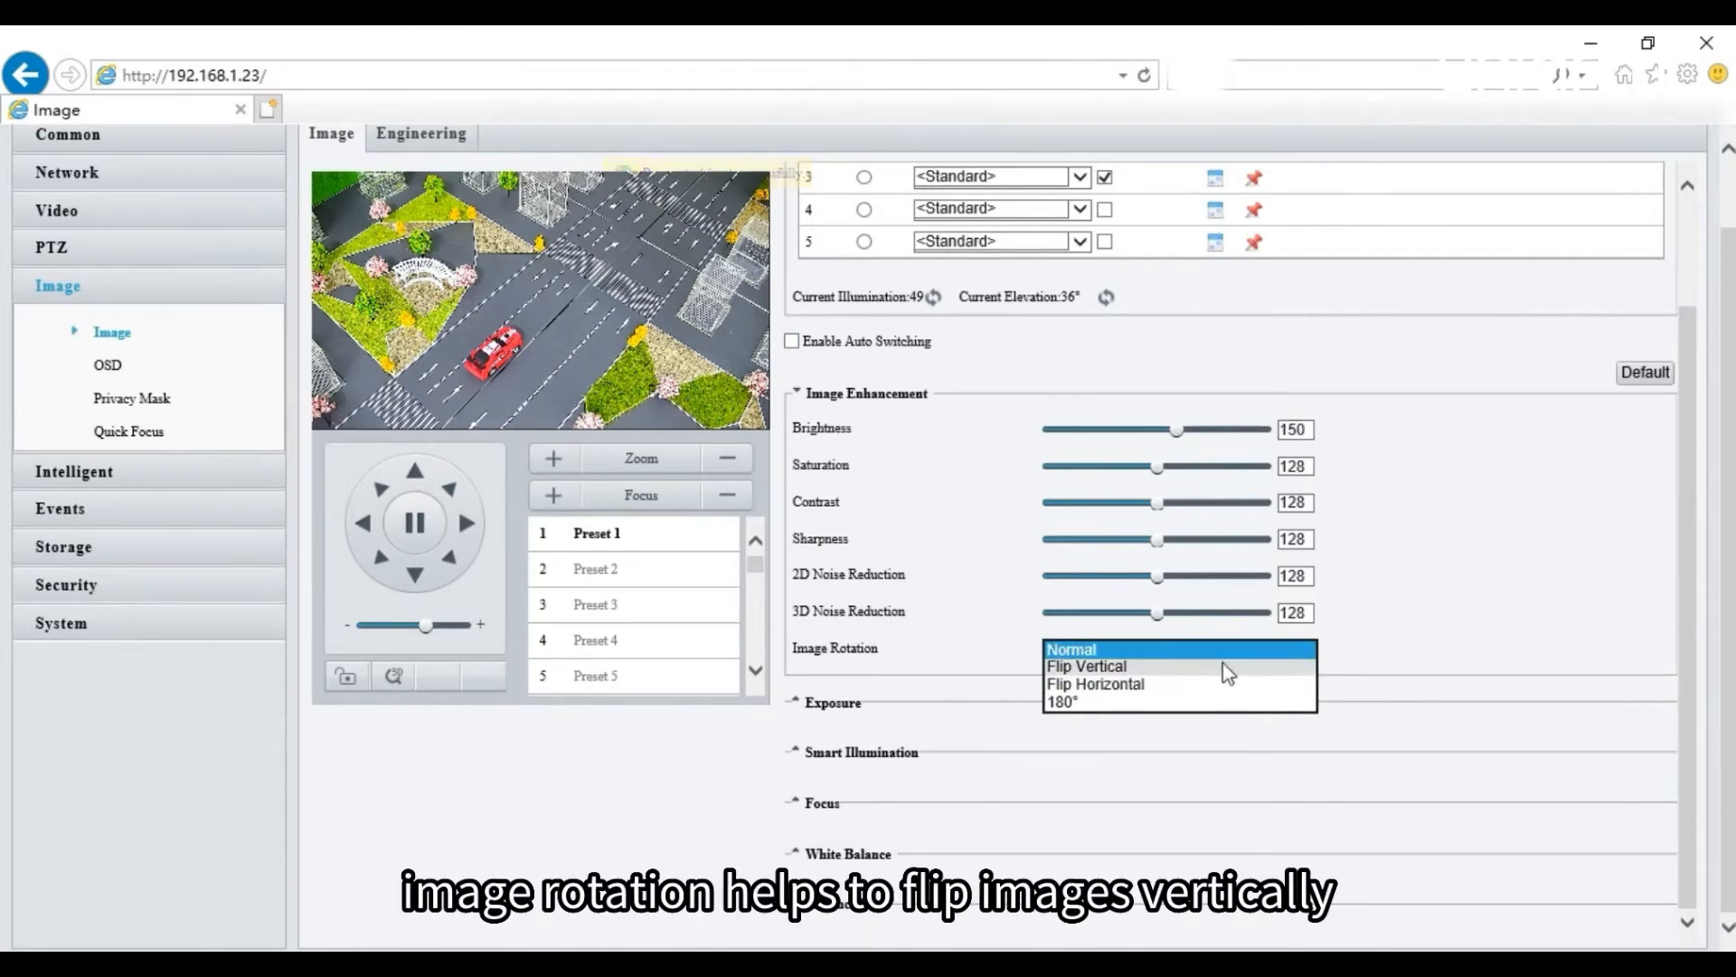
pyautogui.click(1159, 671)
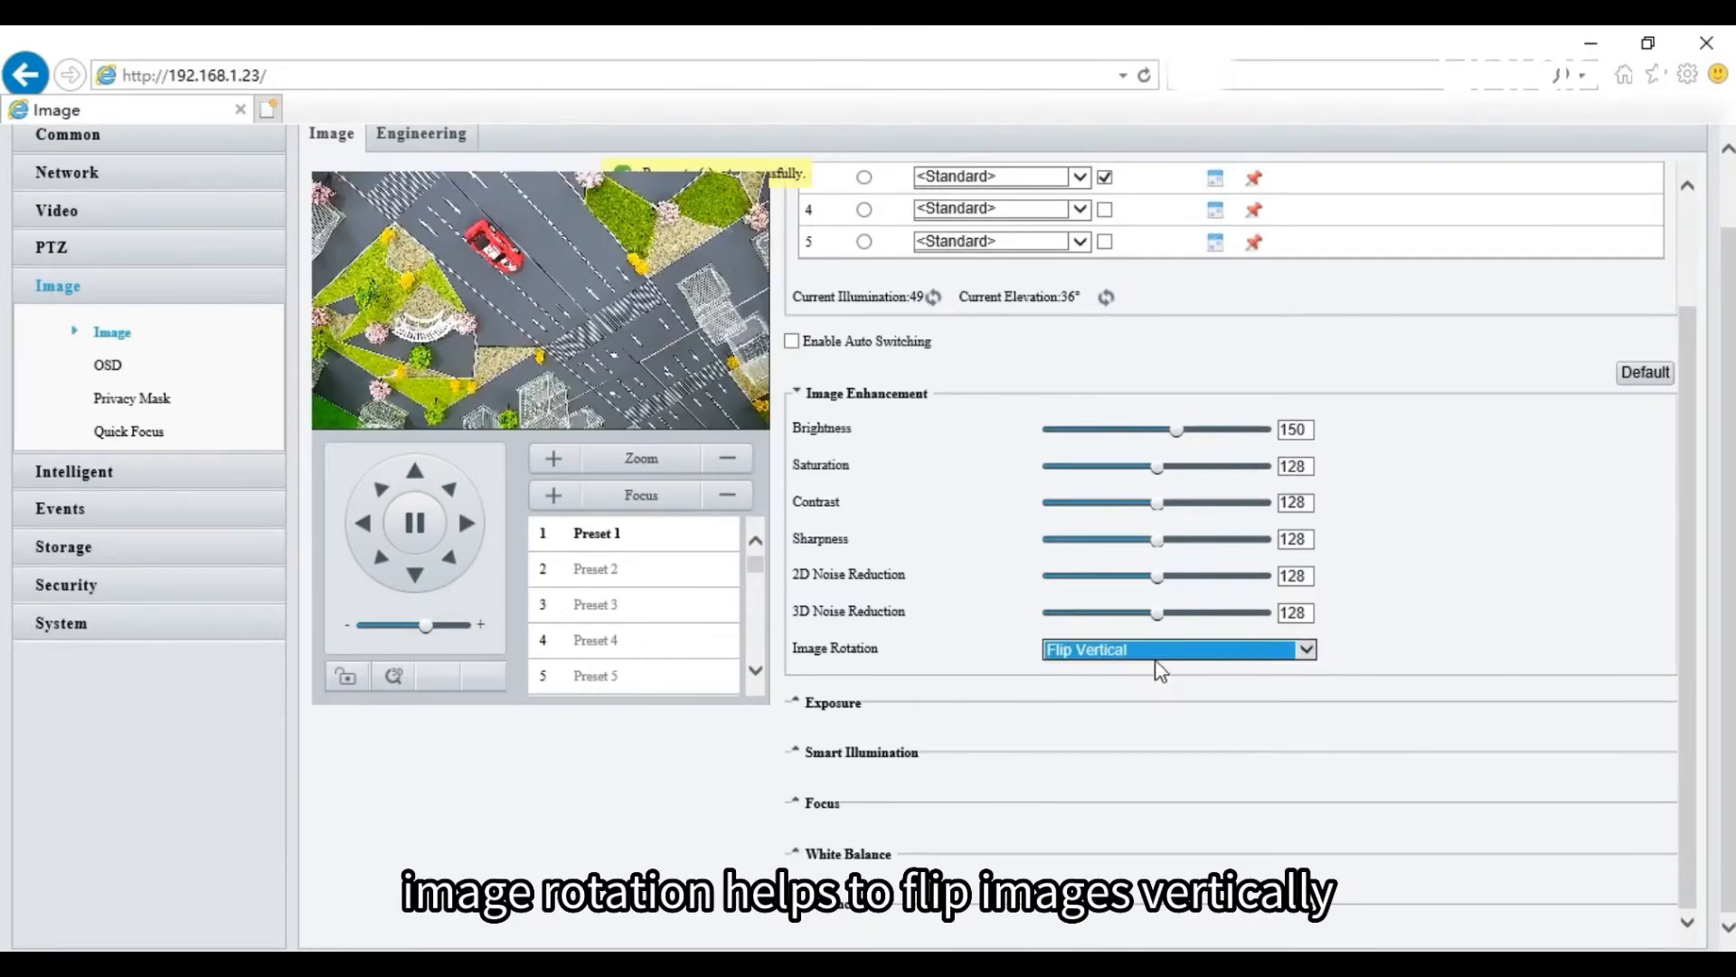
pyautogui.click(1157, 651)
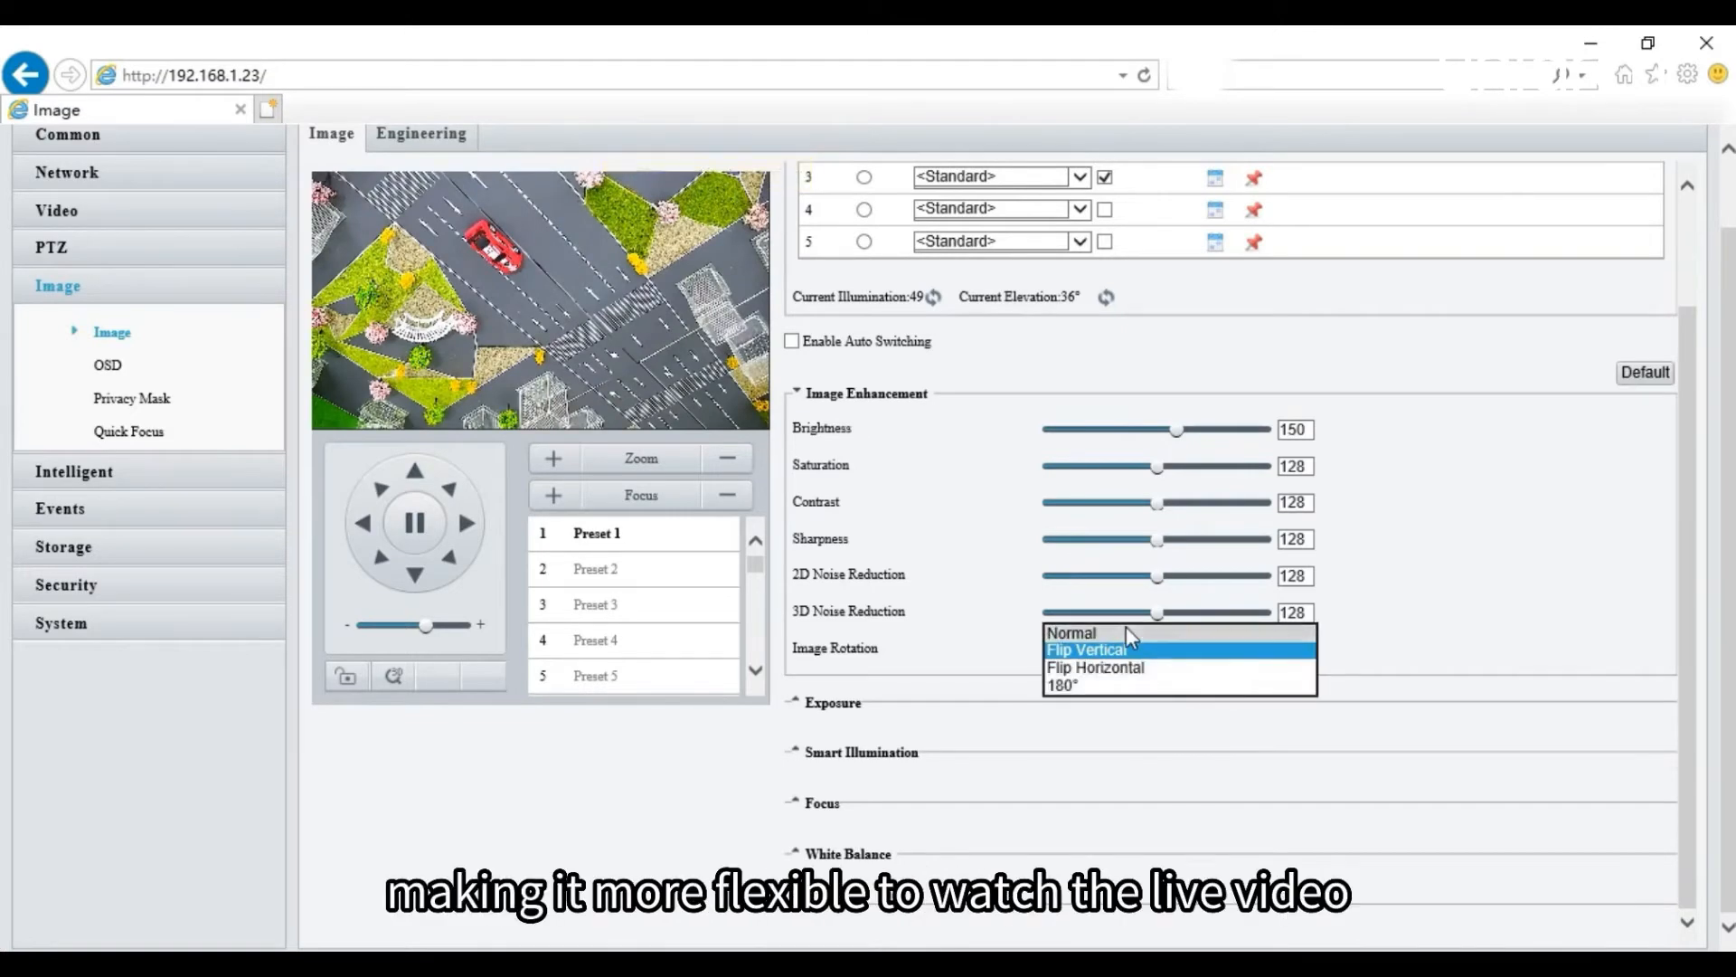
pyautogui.click(1126, 633)
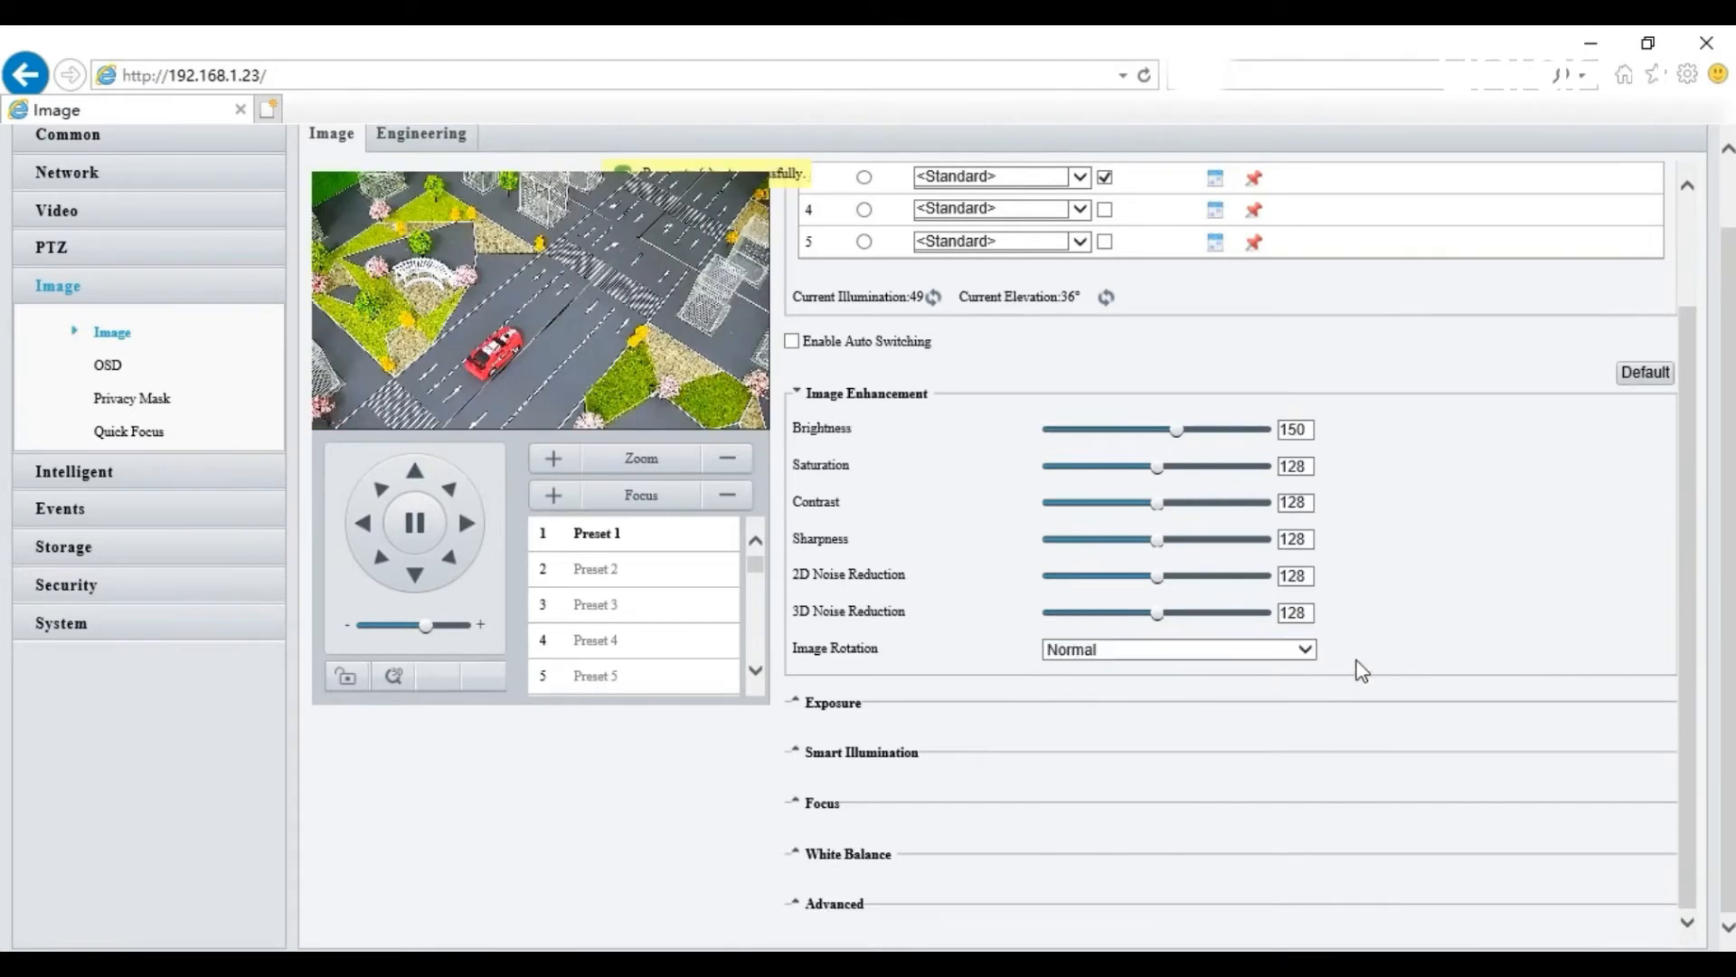
# Step: Expand the Exposure settings and set the exposure mode to Custom
pyautogui.click(802, 703)
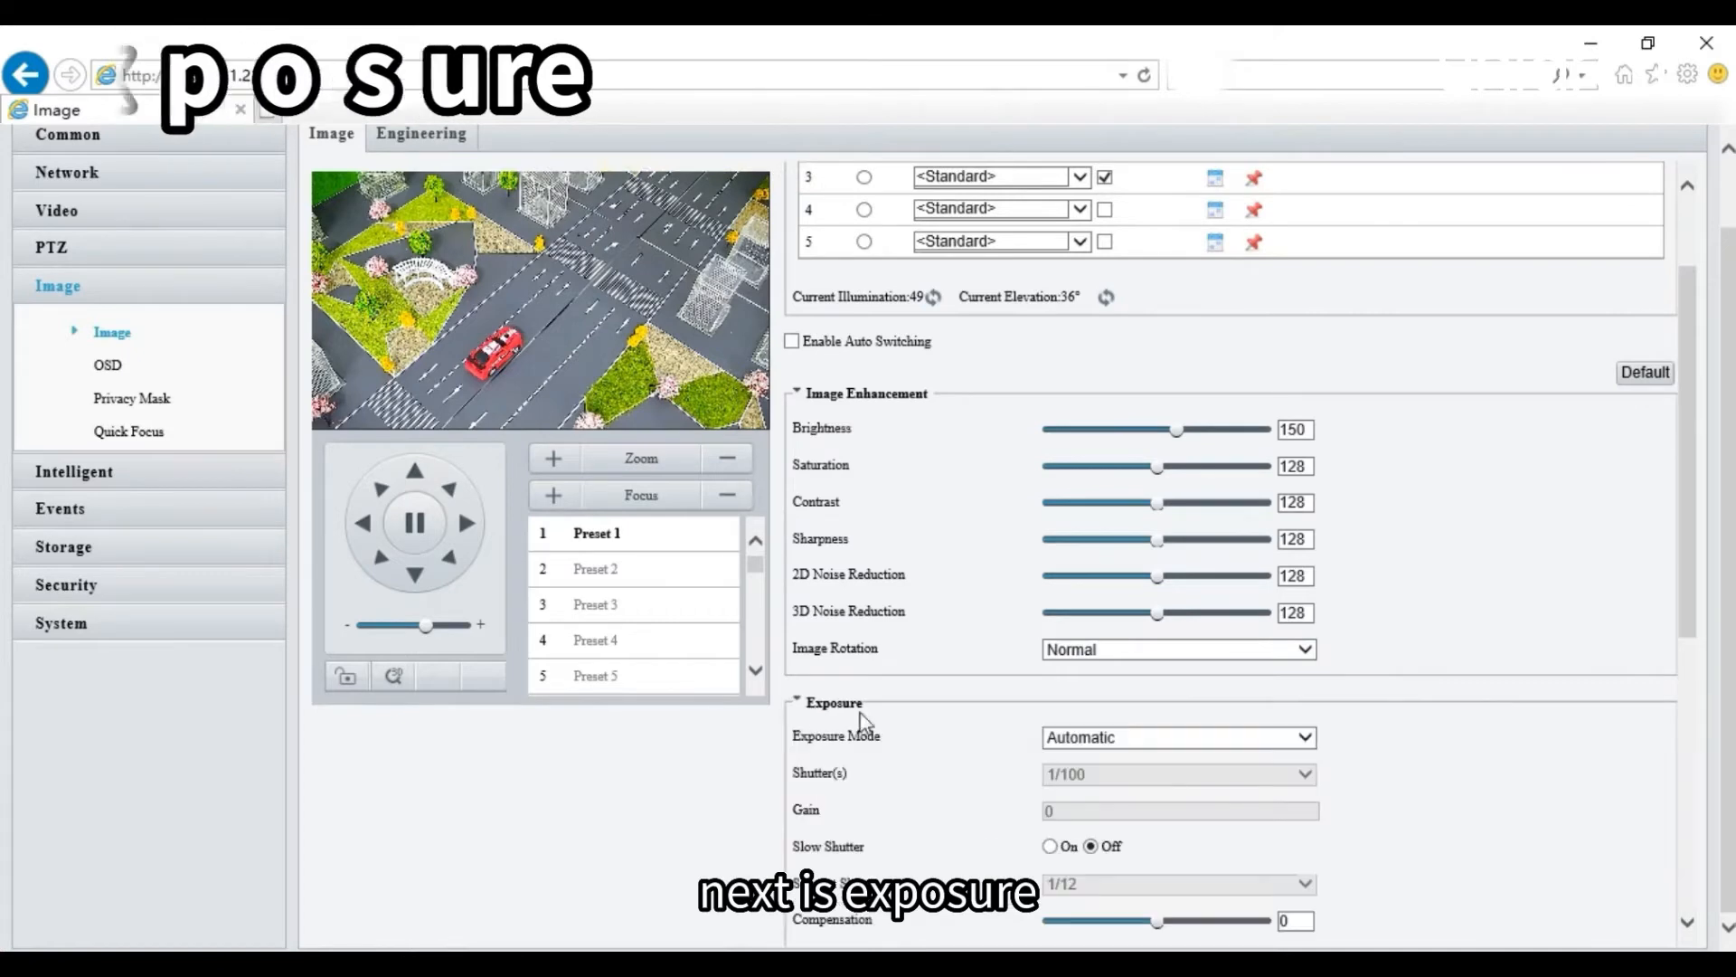
pyautogui.click(1233, 739)
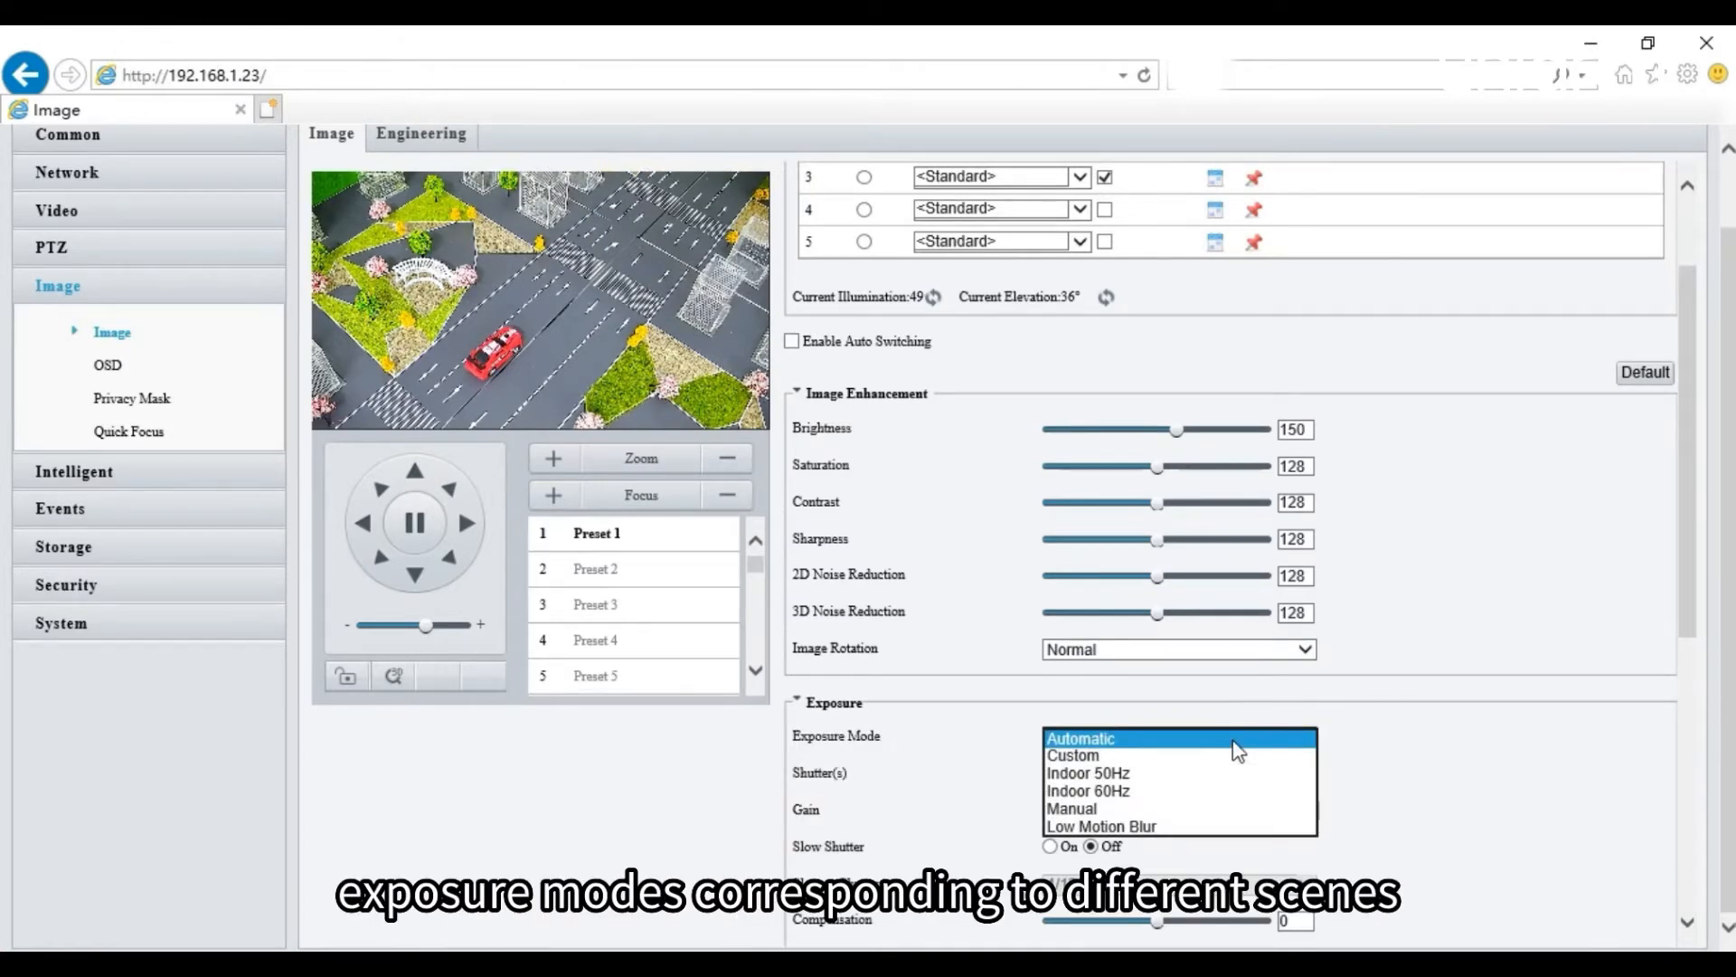
pyautogui.click(1086, 758)
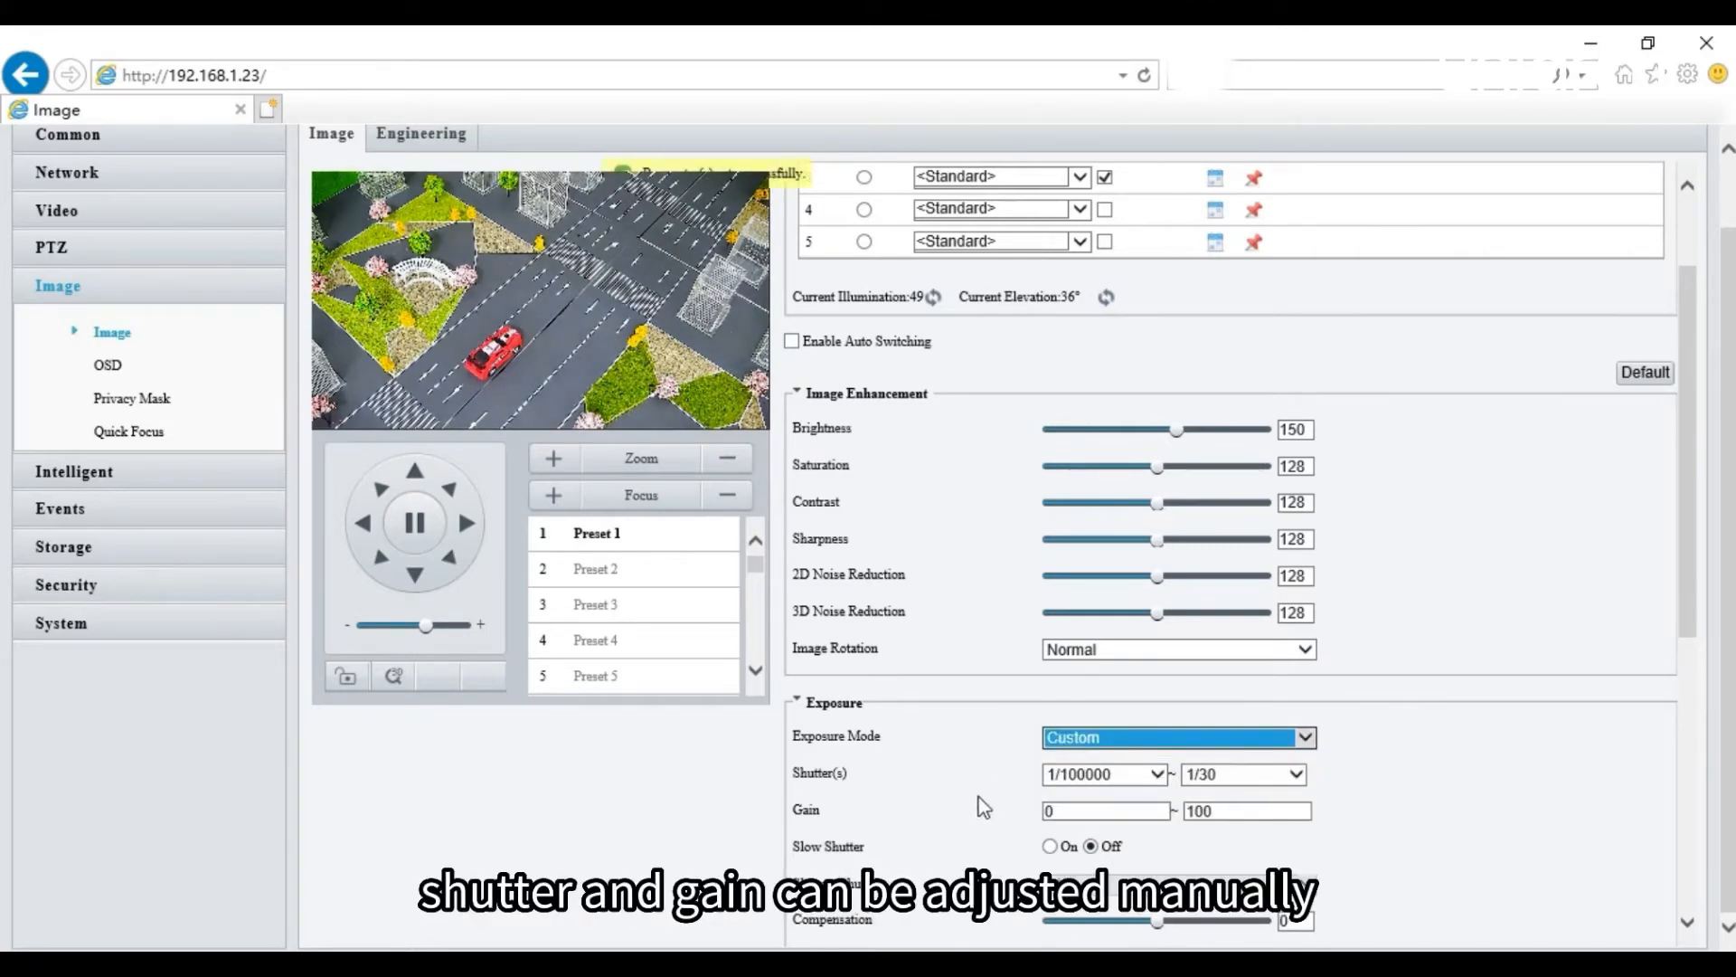
# Step: Turn on Slow Shutter with 1/12 as the slowest shutter
pyautogui.scroll(-4, 984, 807)
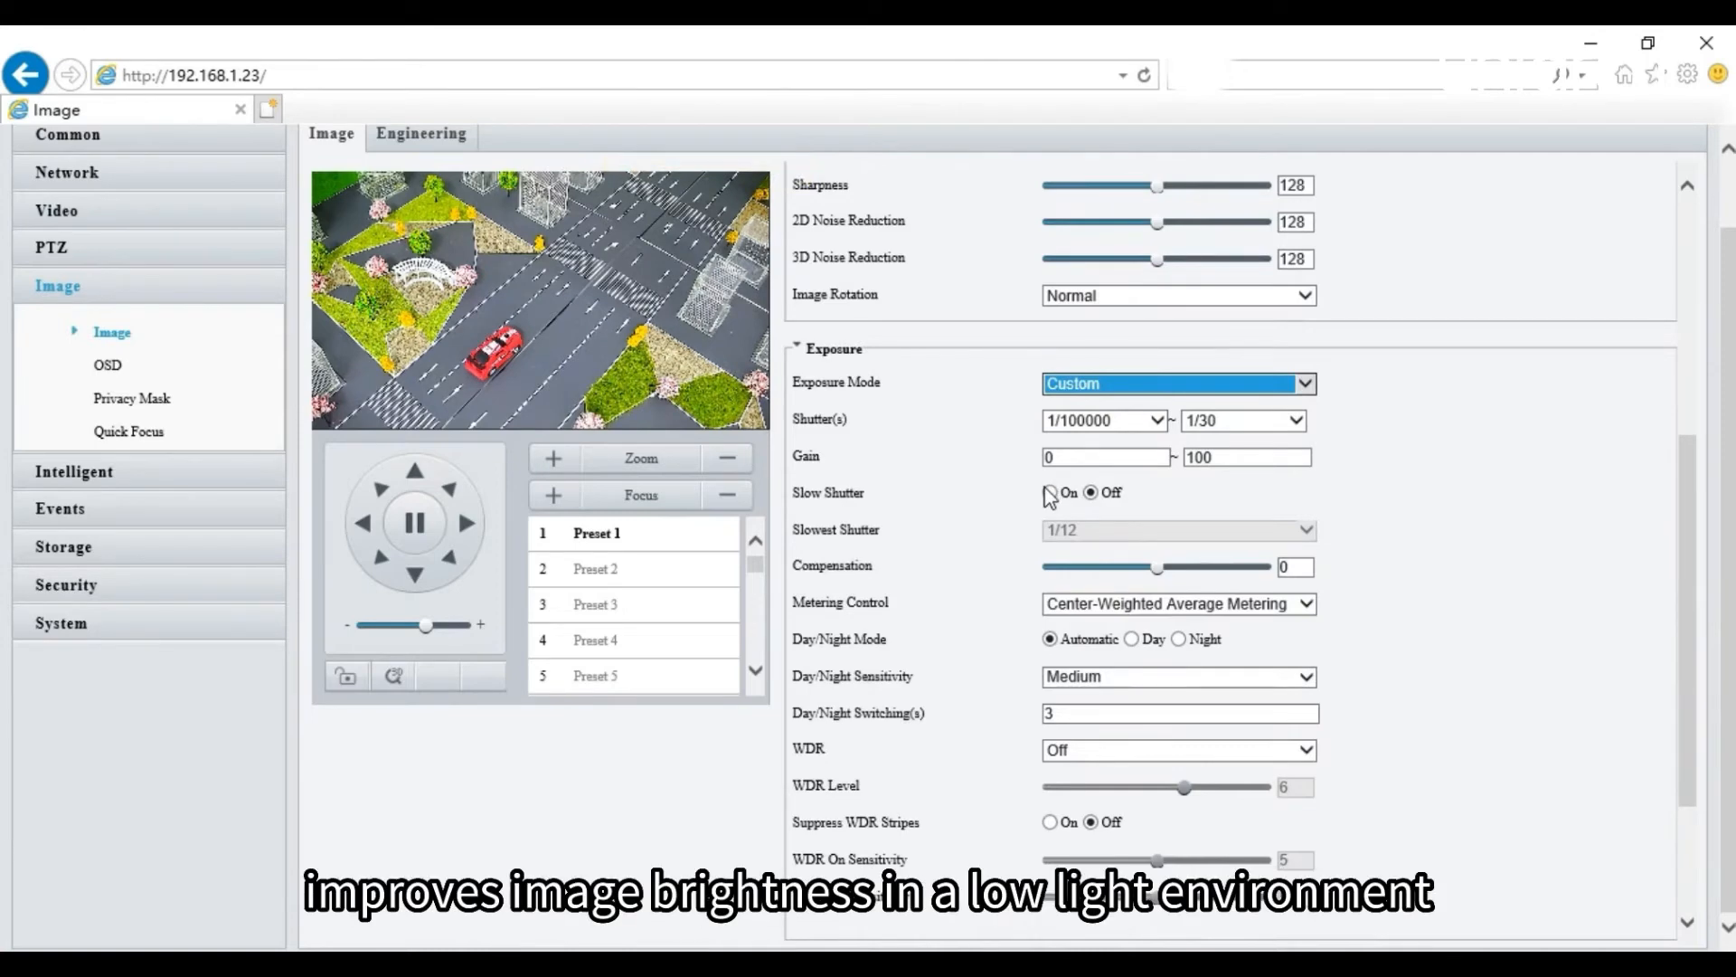
pyautogui.click(1049, 494)
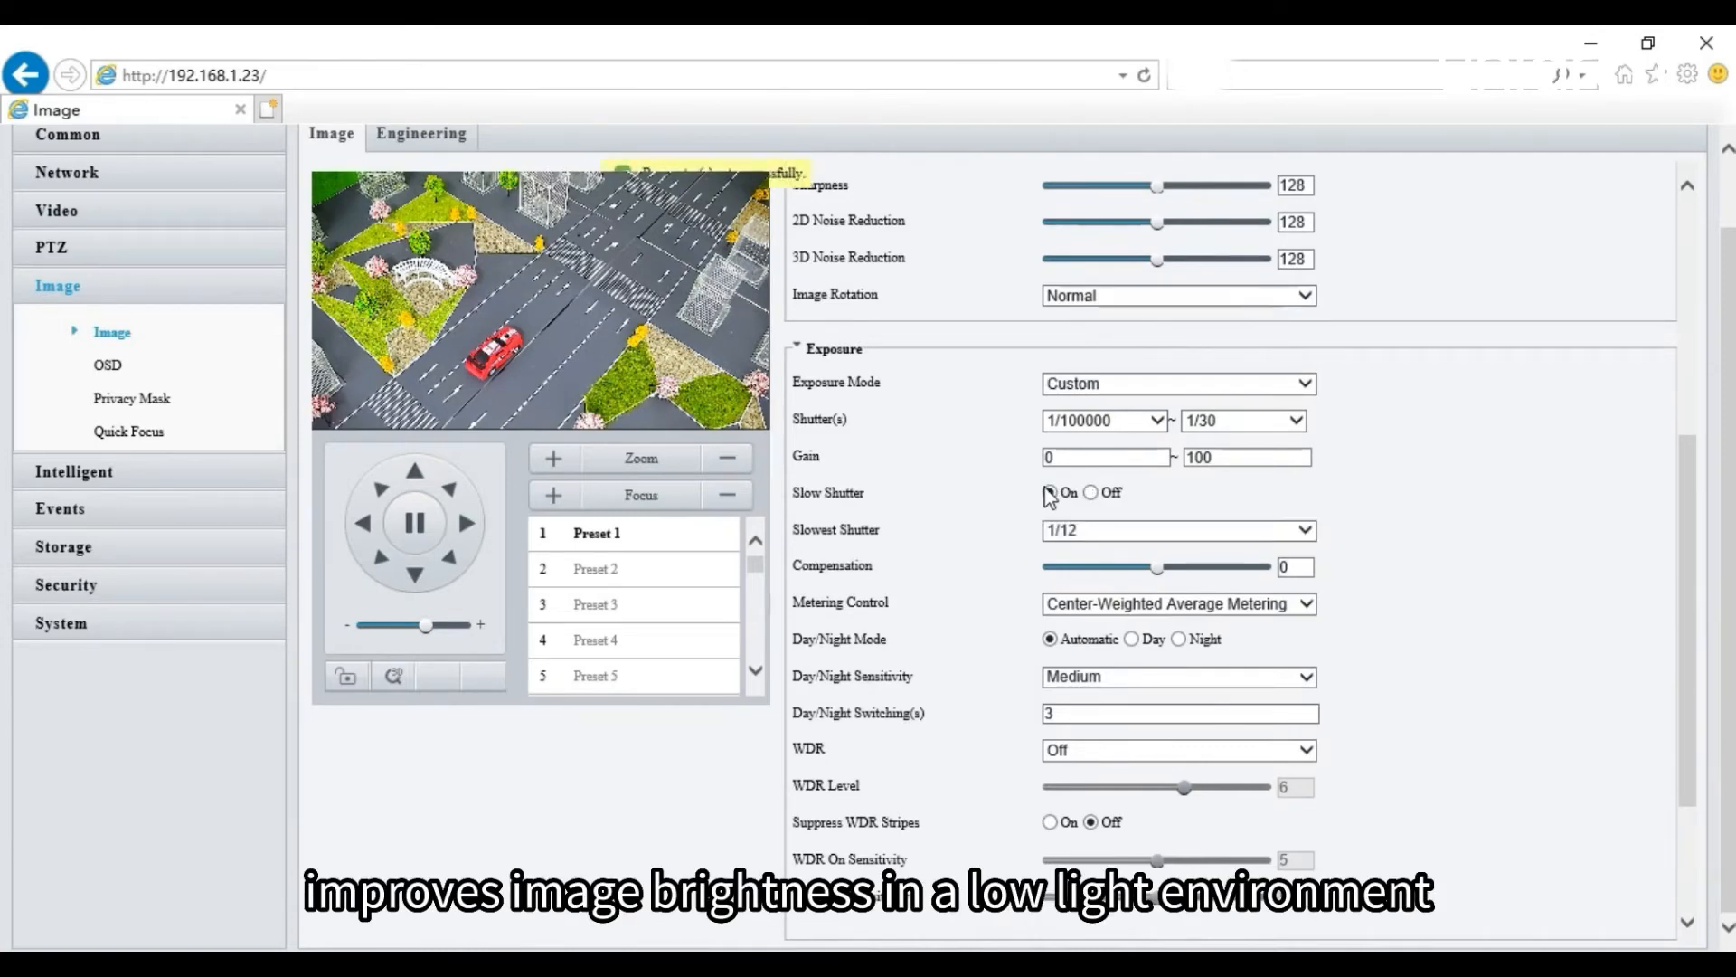
pyautogui.click(1181, 532)
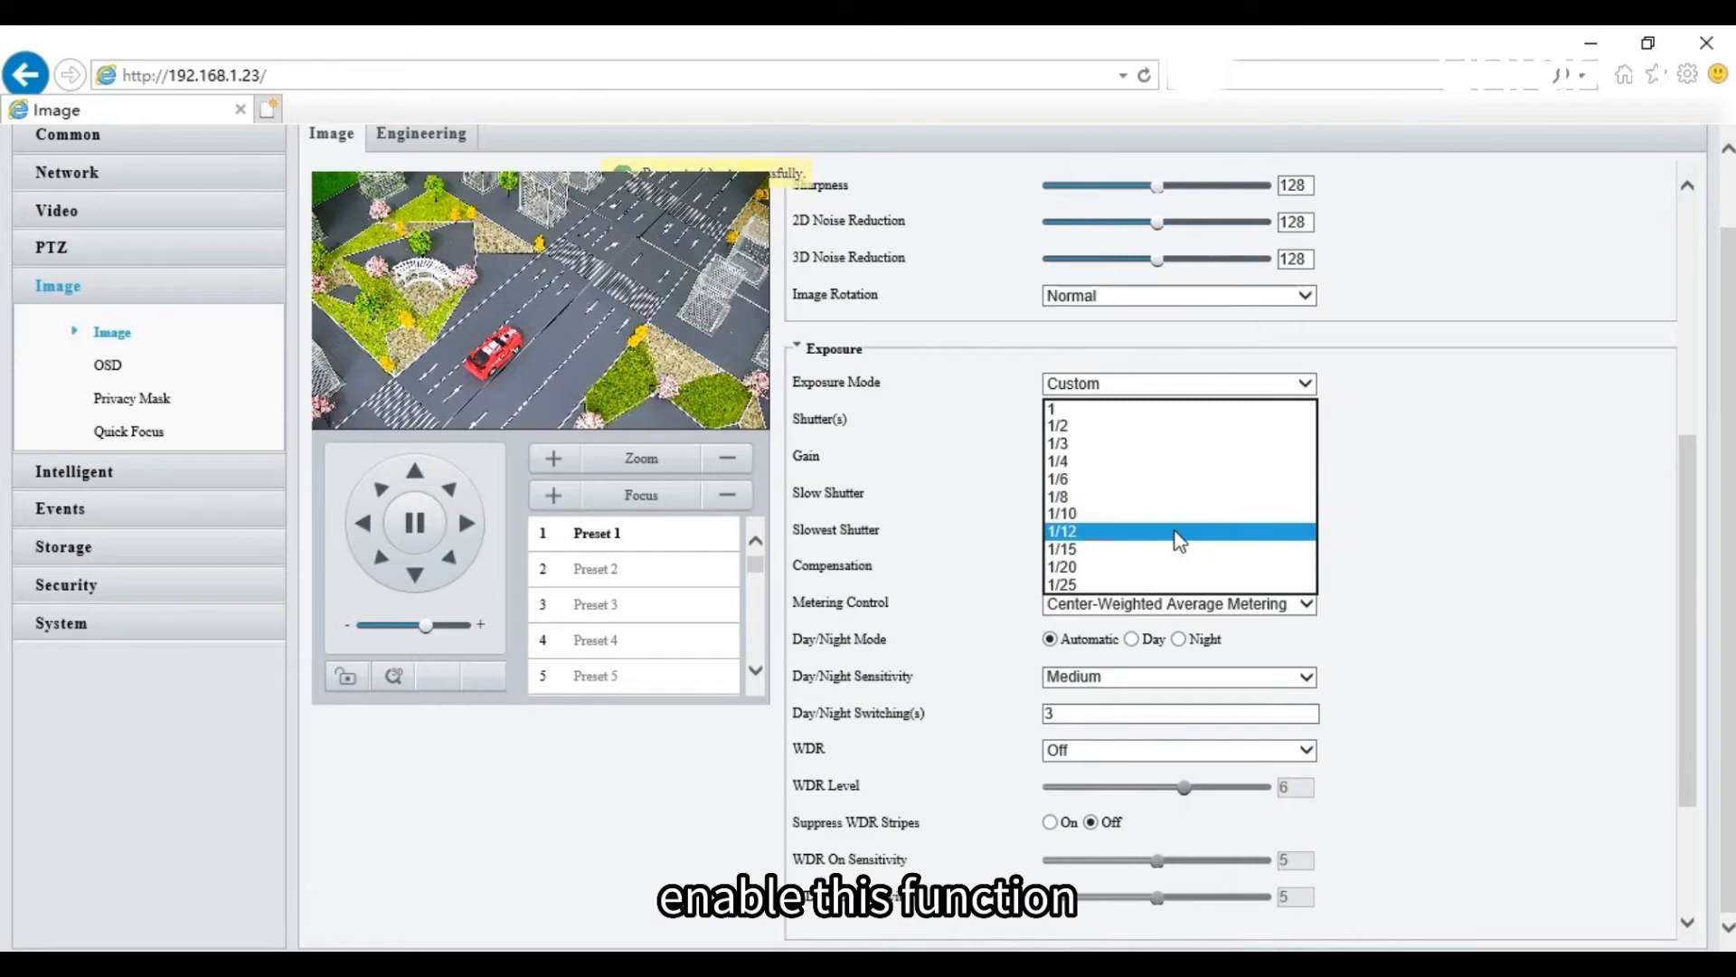
pyautogui.click(1180, 534)
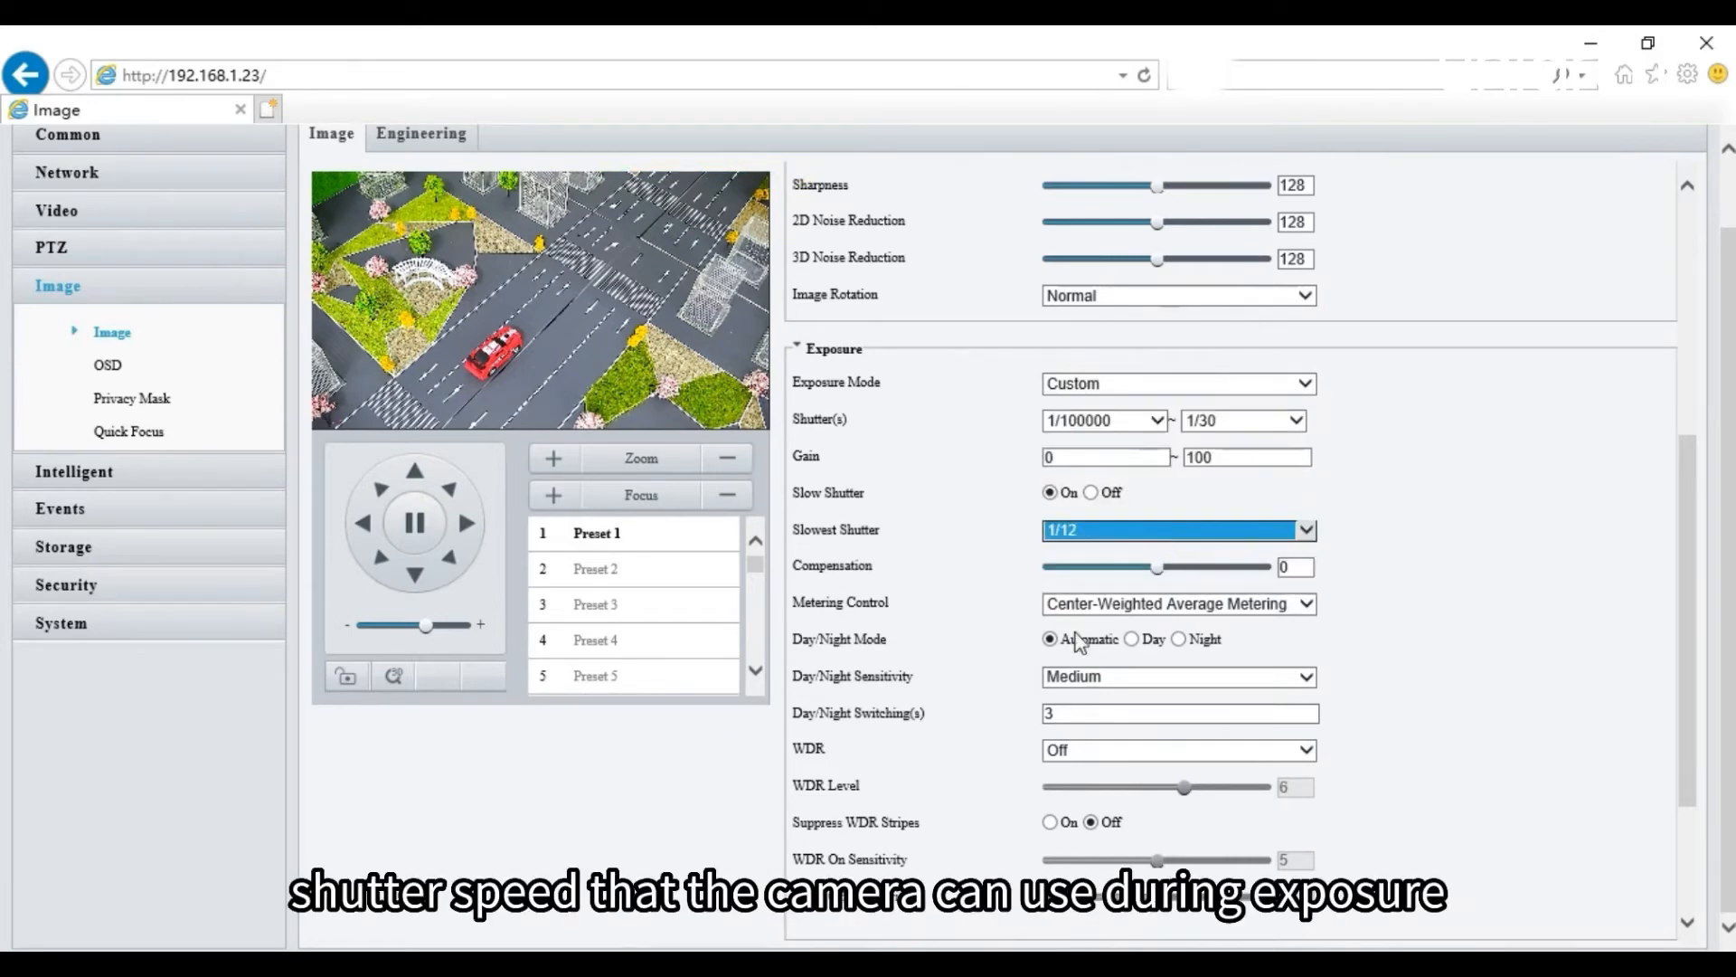
# Step: Try the Night and Day modes, return Day/Night Mode to Automatic, and choose Medium day/night sensitivity
pyautogui.click(1183, 644)
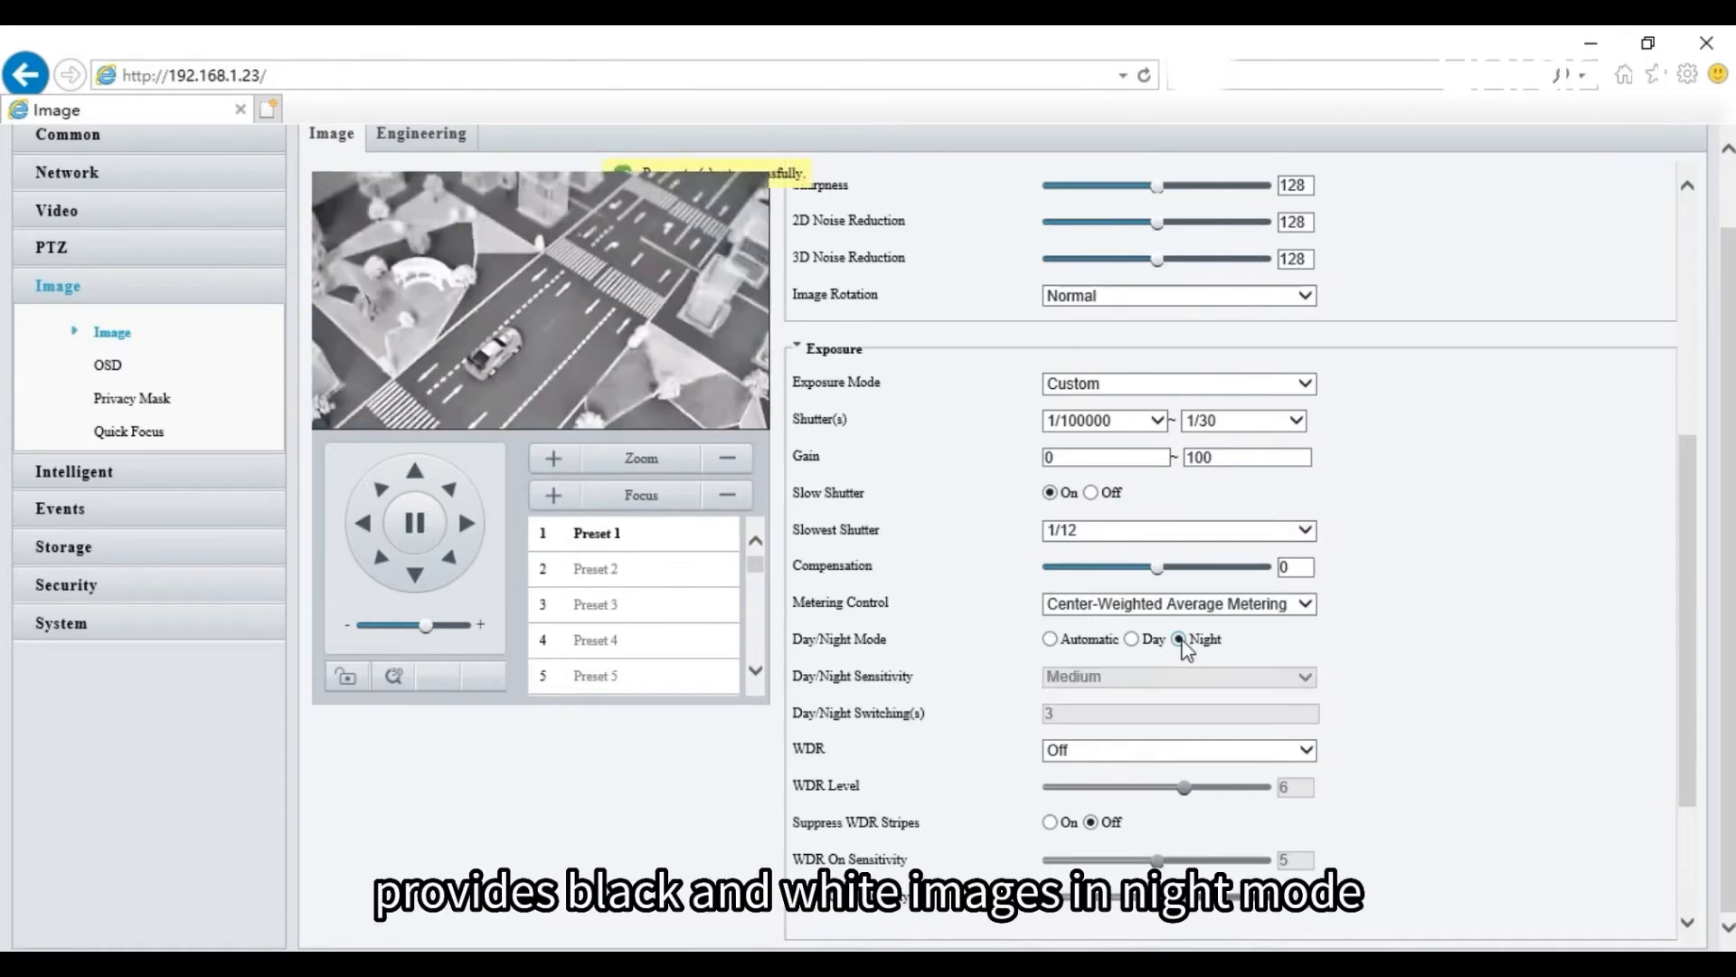
pyautogui.click(1133, 642)
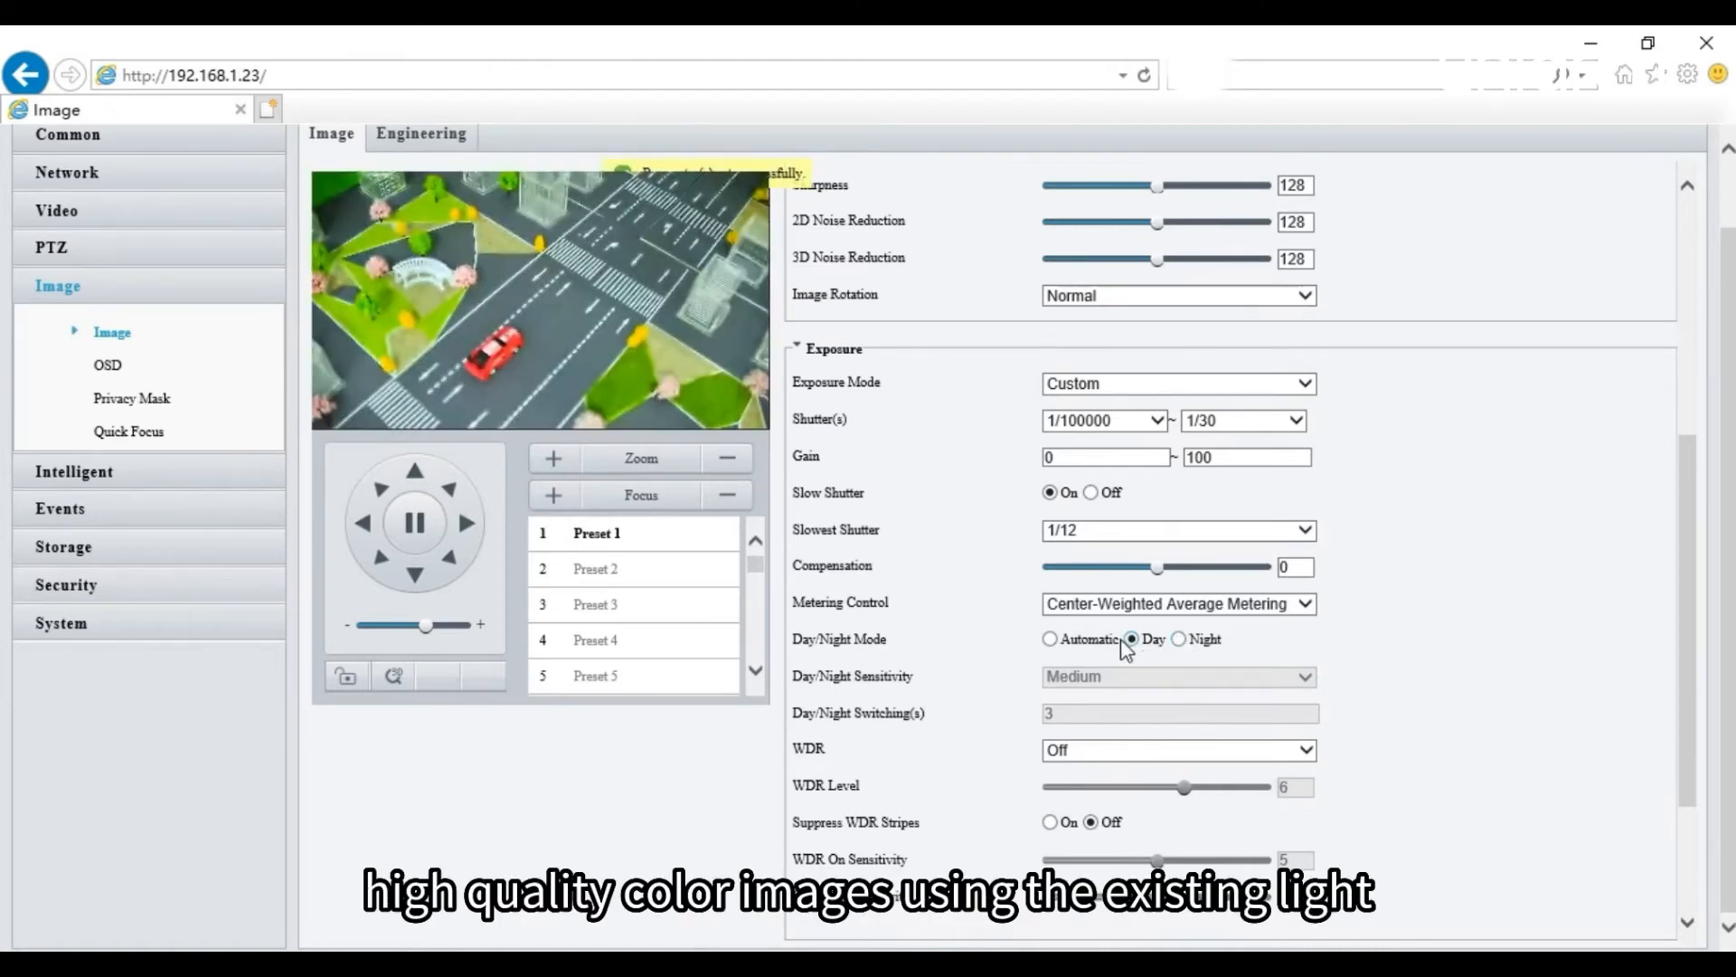
pyautogui.click(1049, 640)
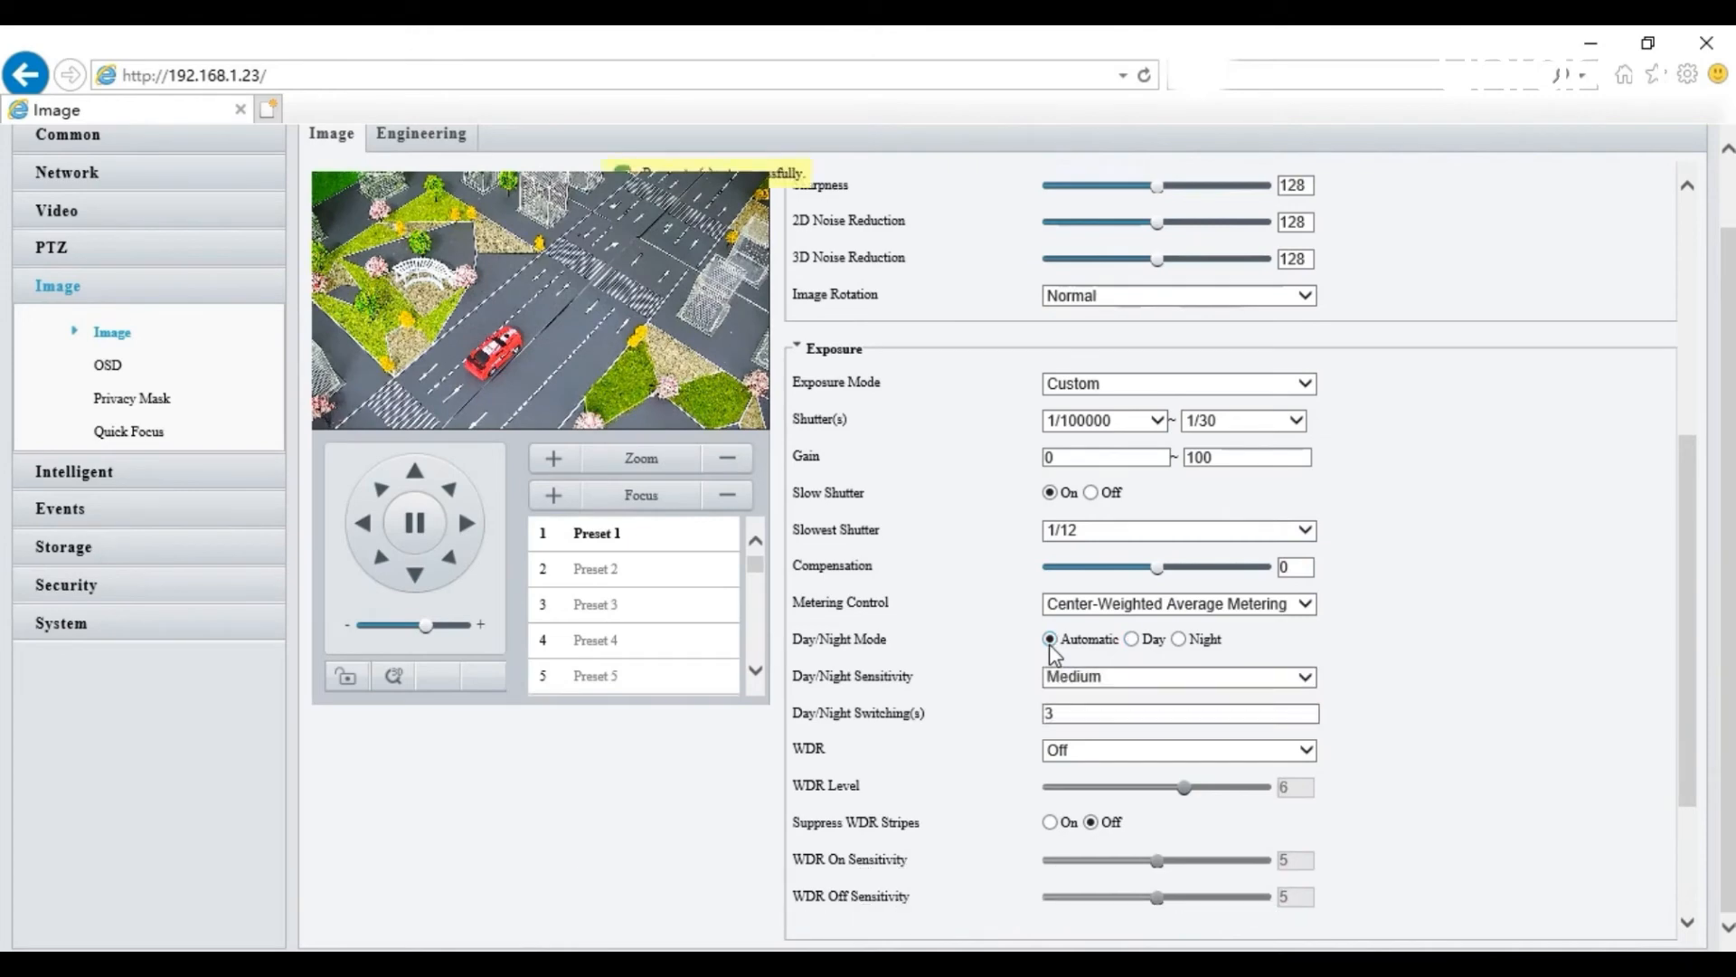
pyautogui.click(1153, 688)
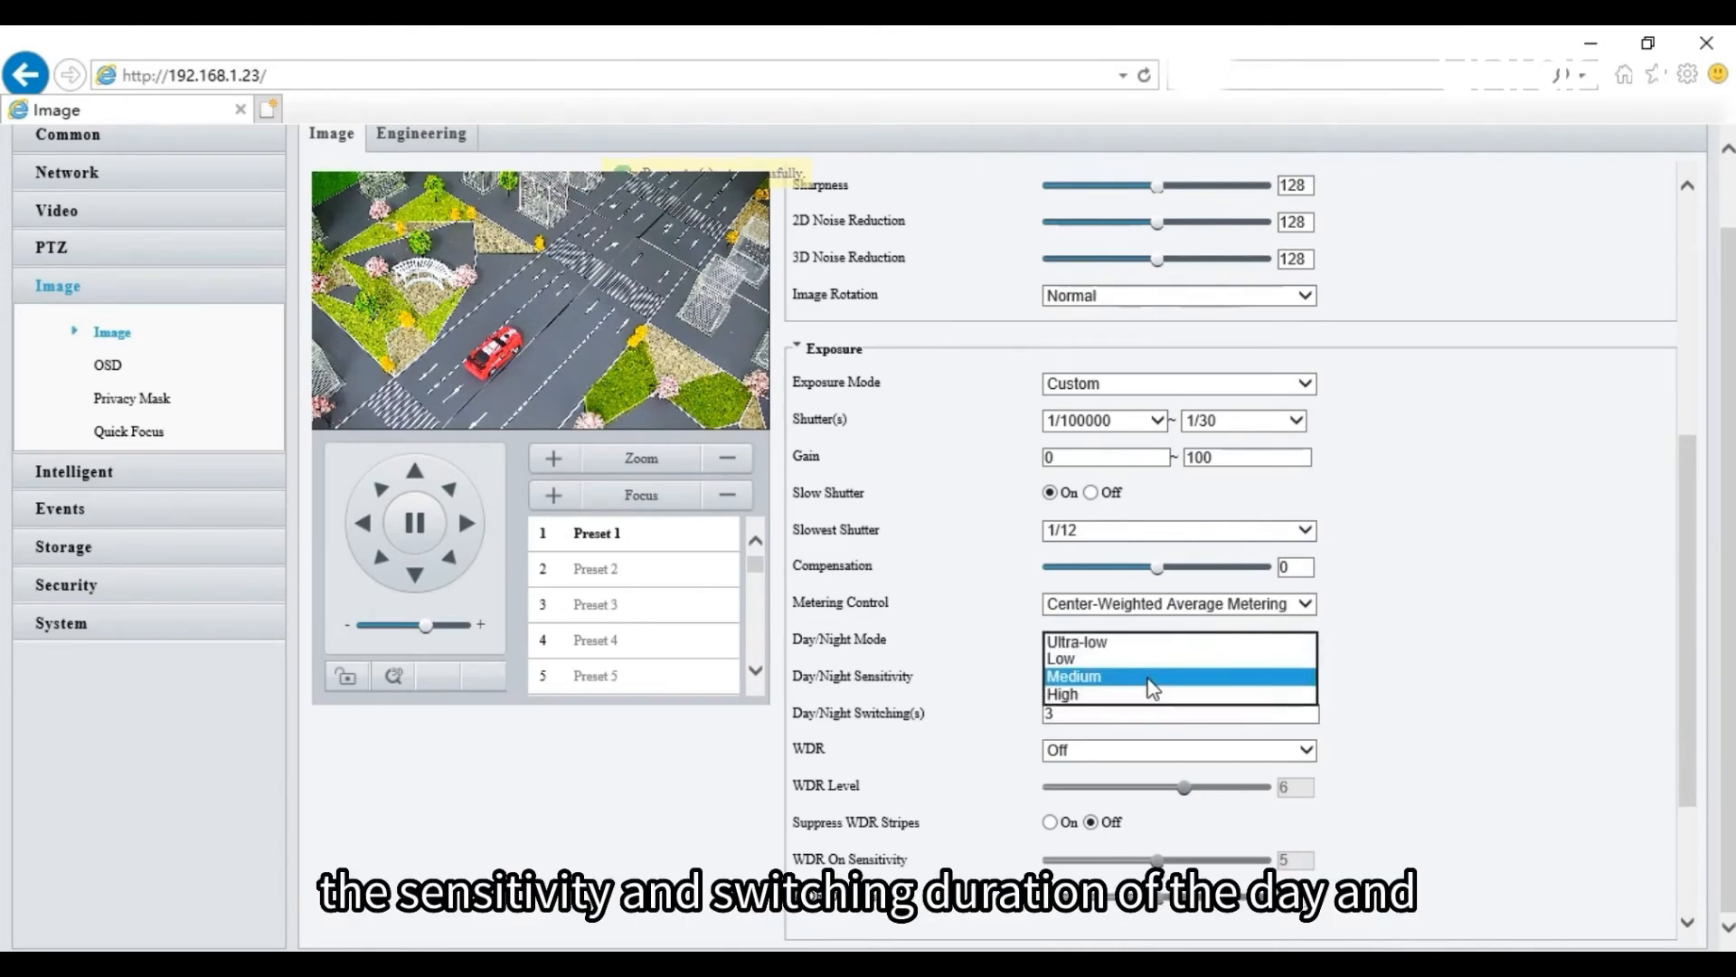
pyautogui.click(1153, 678)
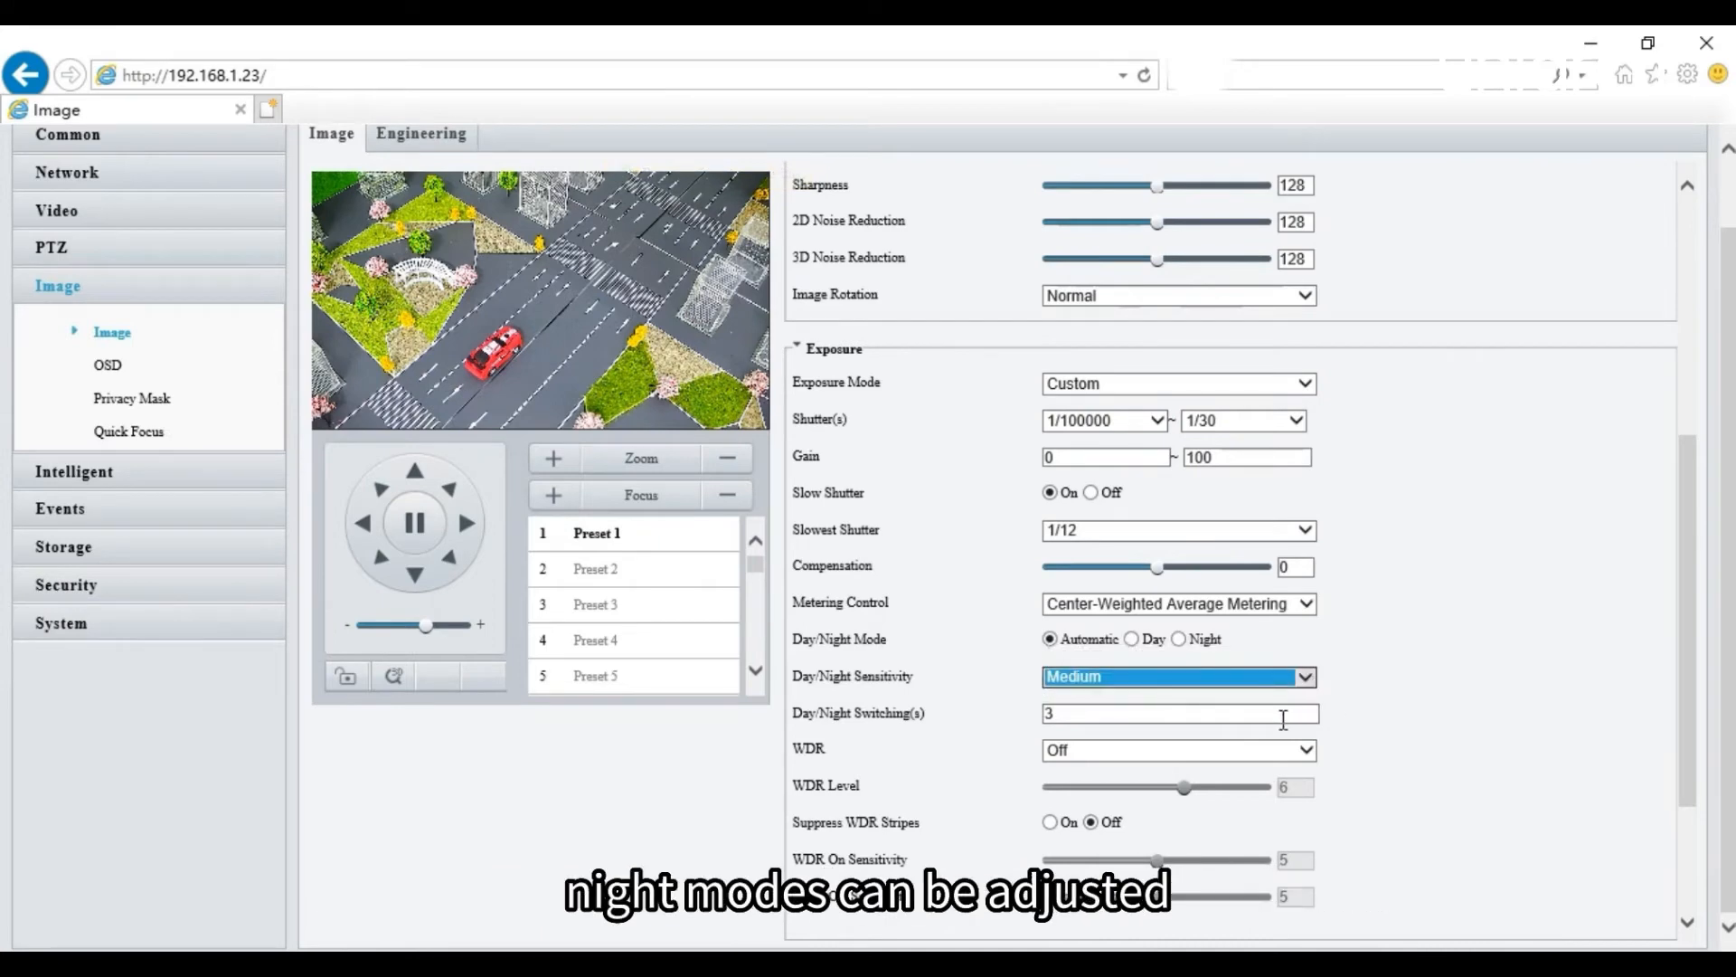
pyautogui.click(1350, 727)
# Step: Turn WDR on and raise the WDR level to 8
pyautogui.click(1305, 753)
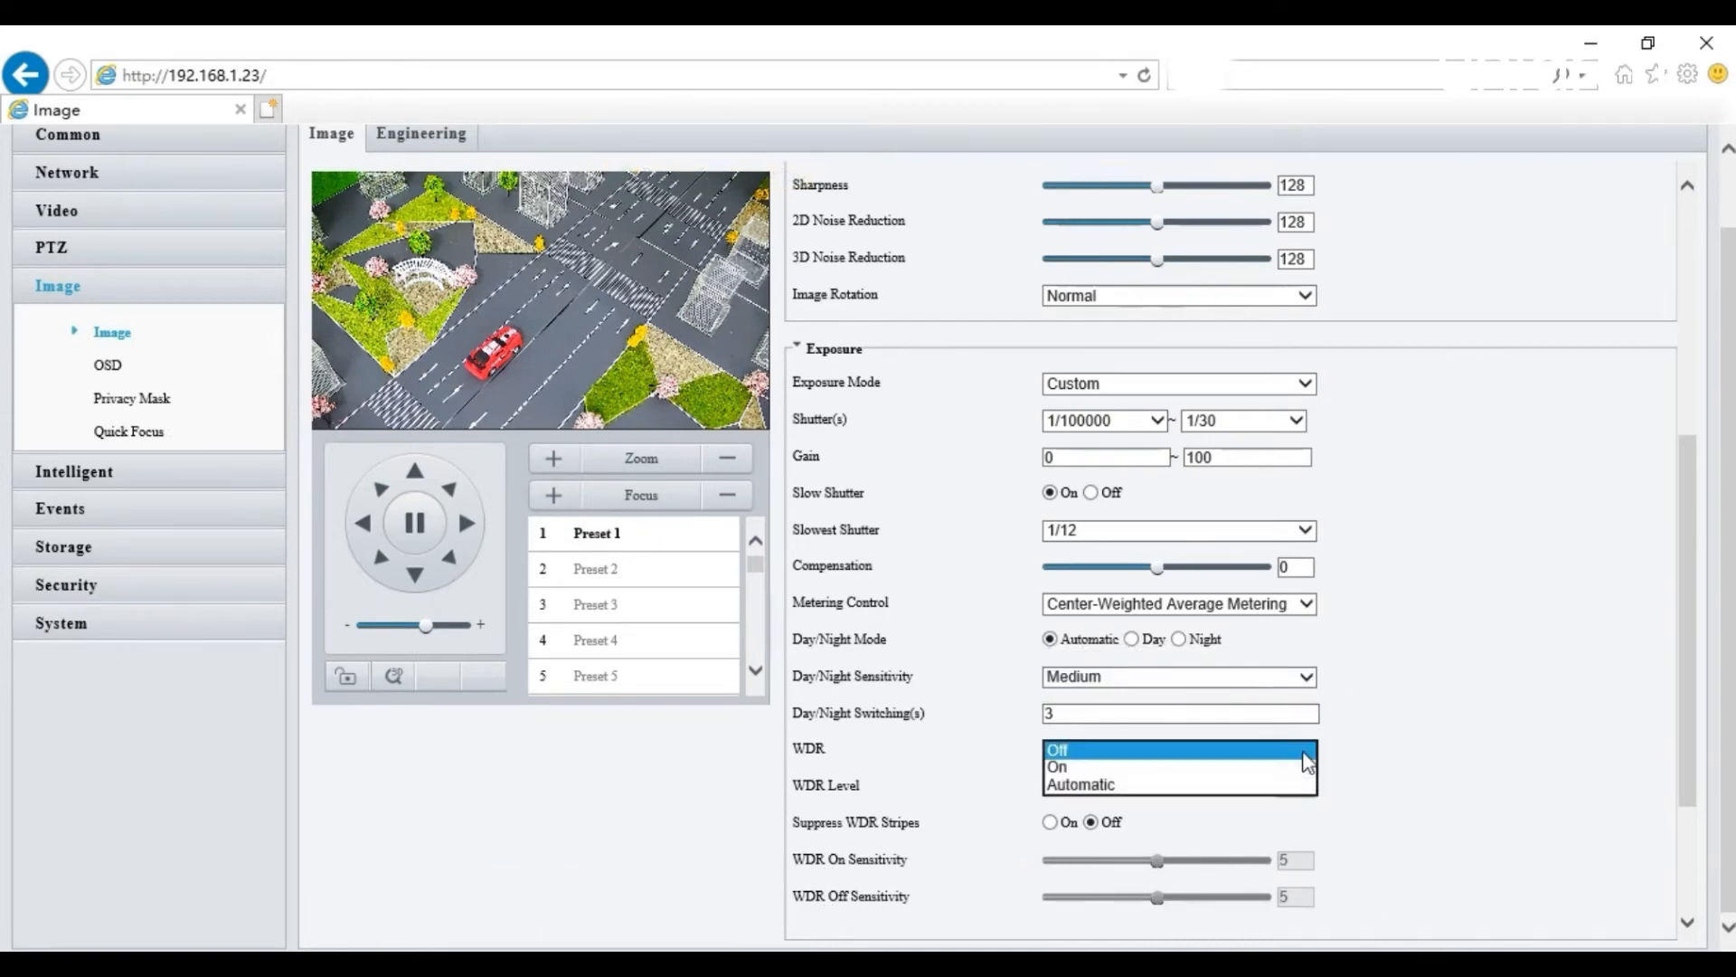
pyautogui.click(1144, 767)
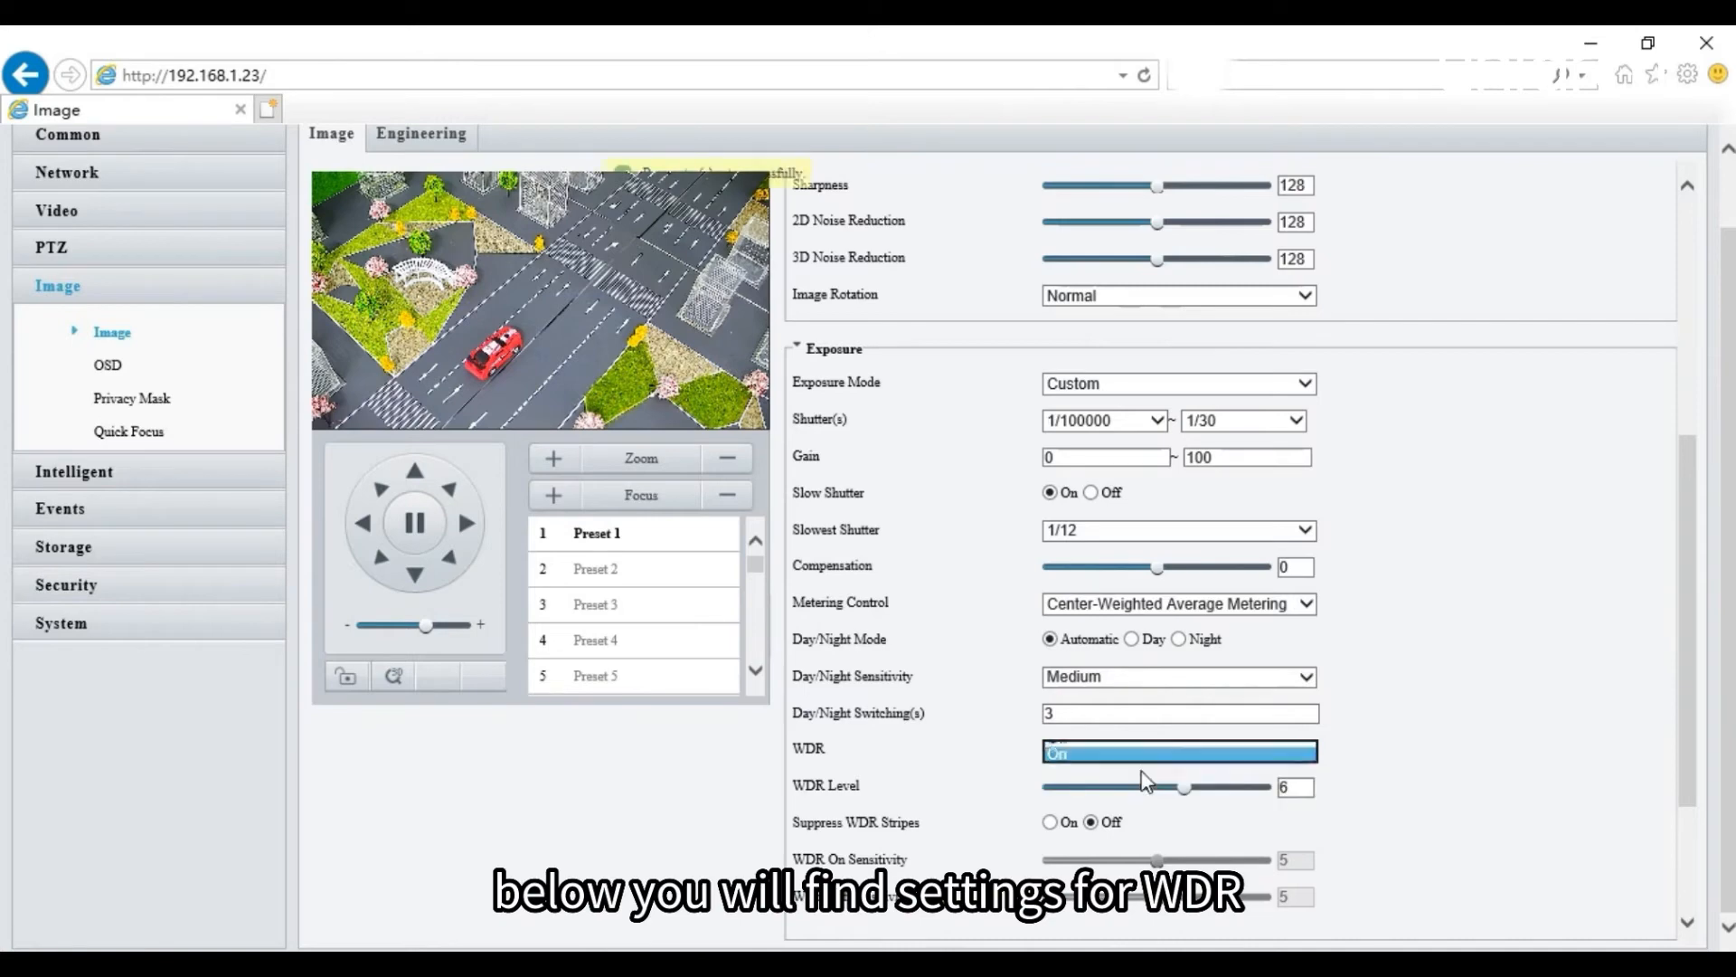
pyautogui.click(1366, 745)
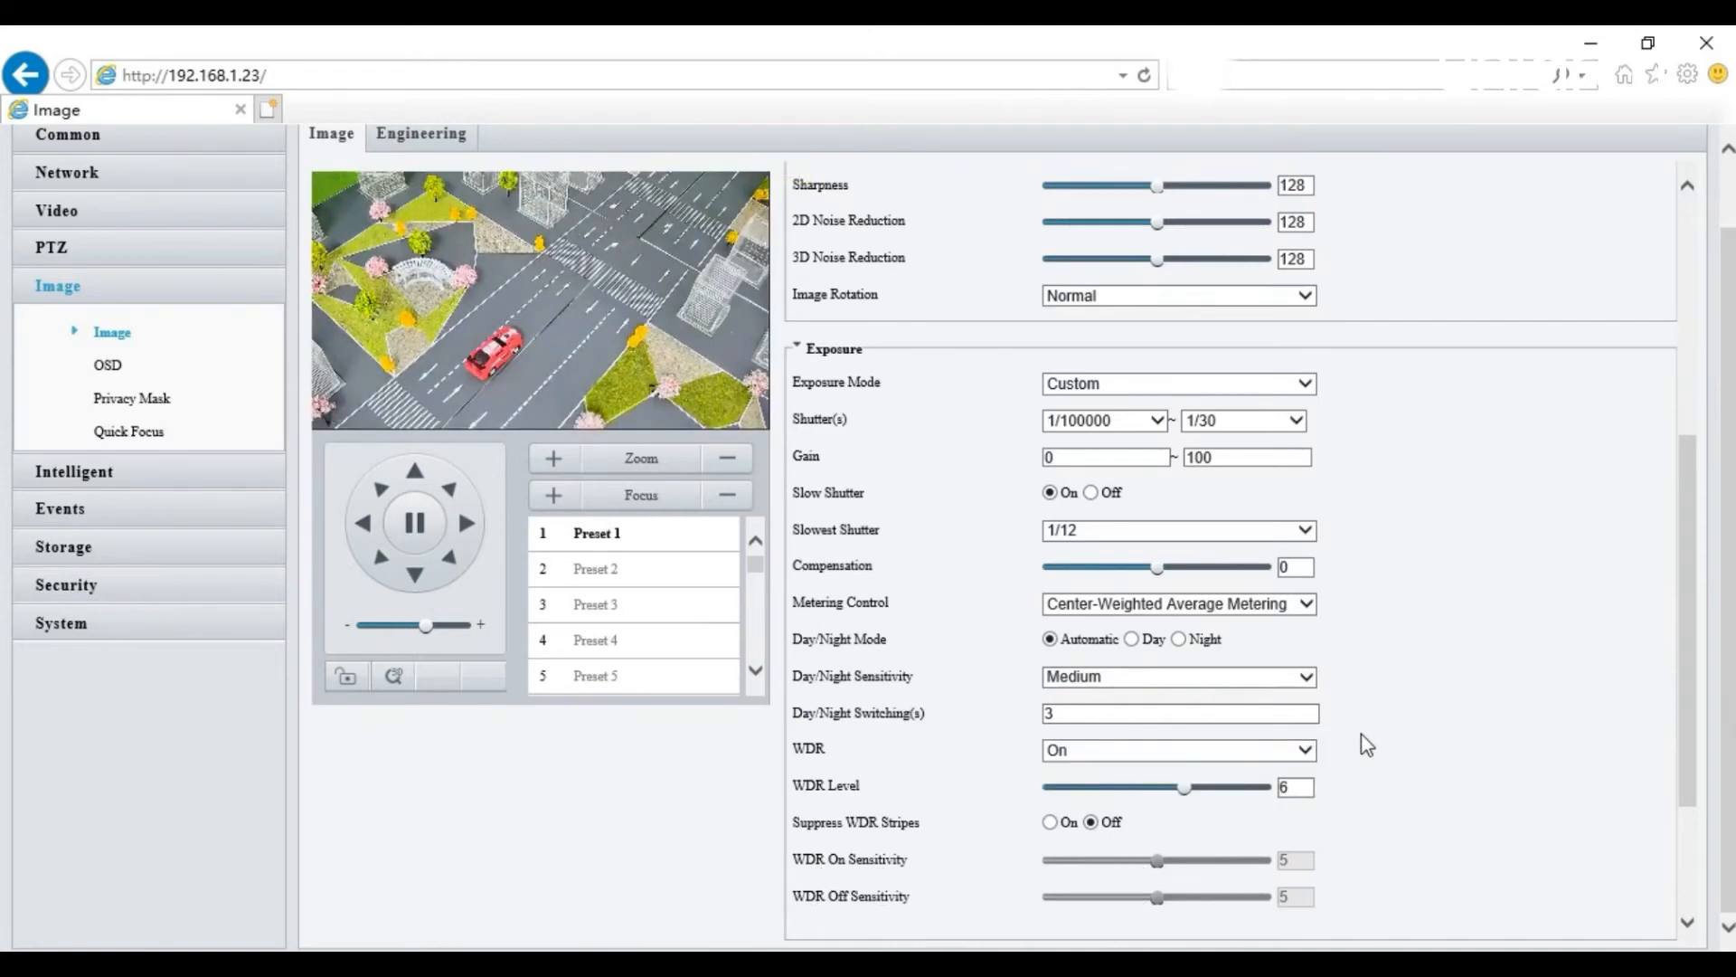
pyautogui.scroll(-2, 1367, 744)
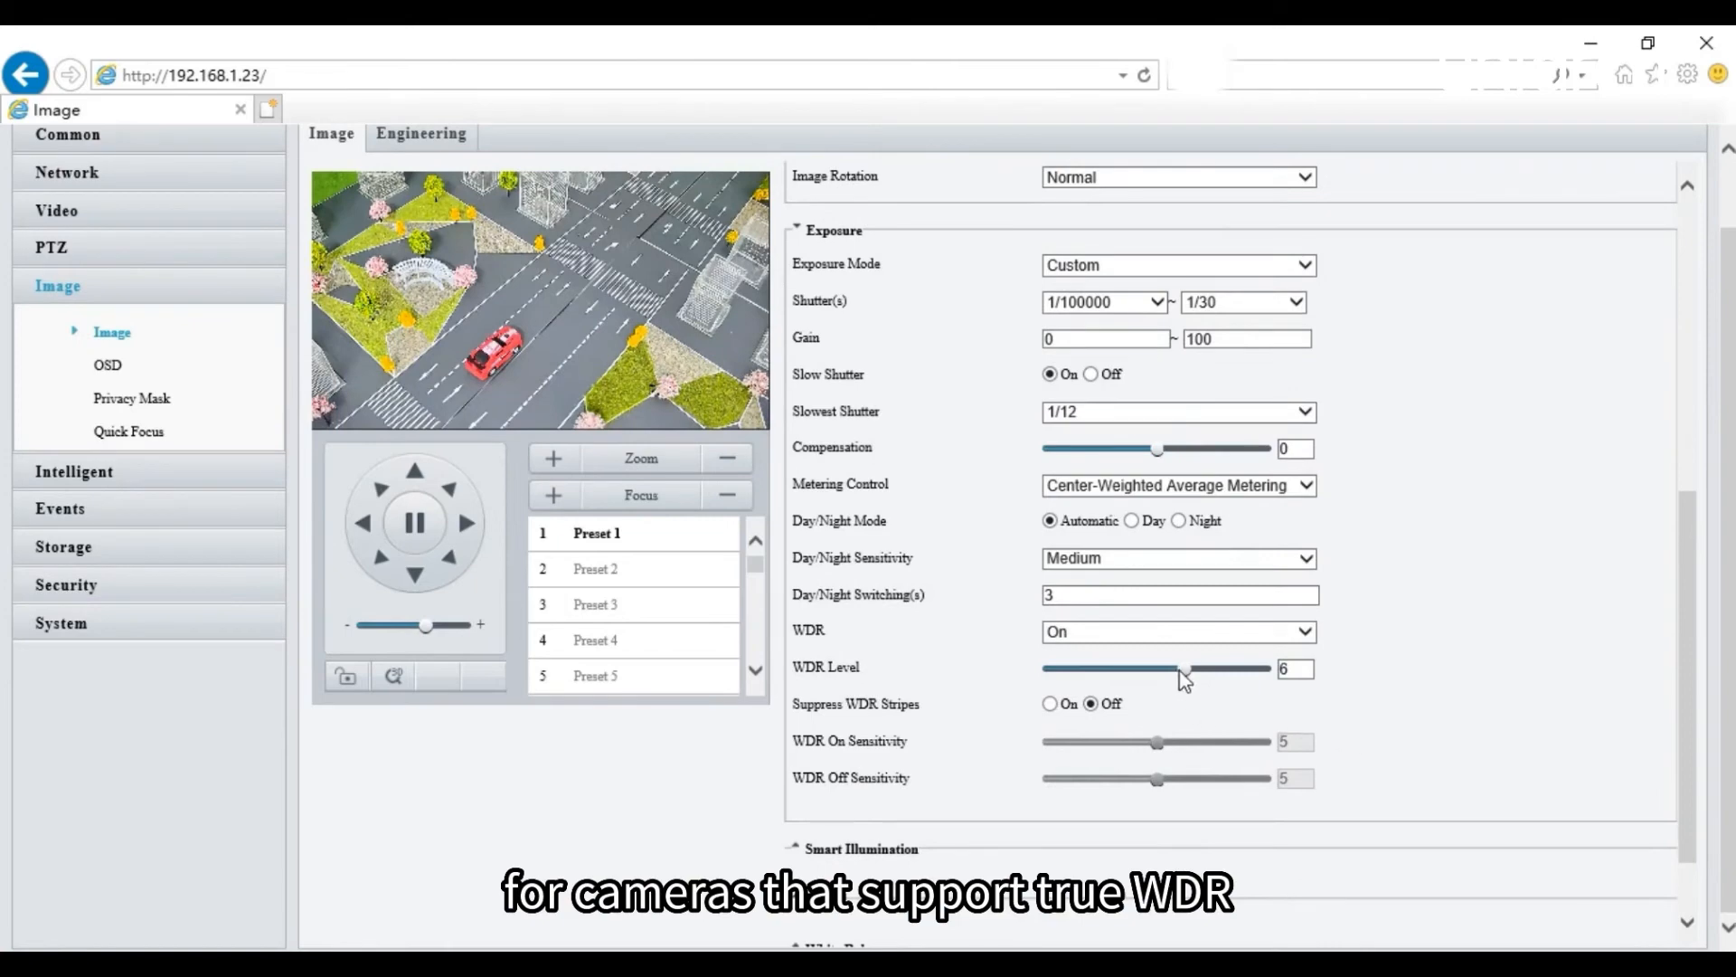
pyautogui.moveTo(1188, 670); pyautogui.dragTo(1235, 671)
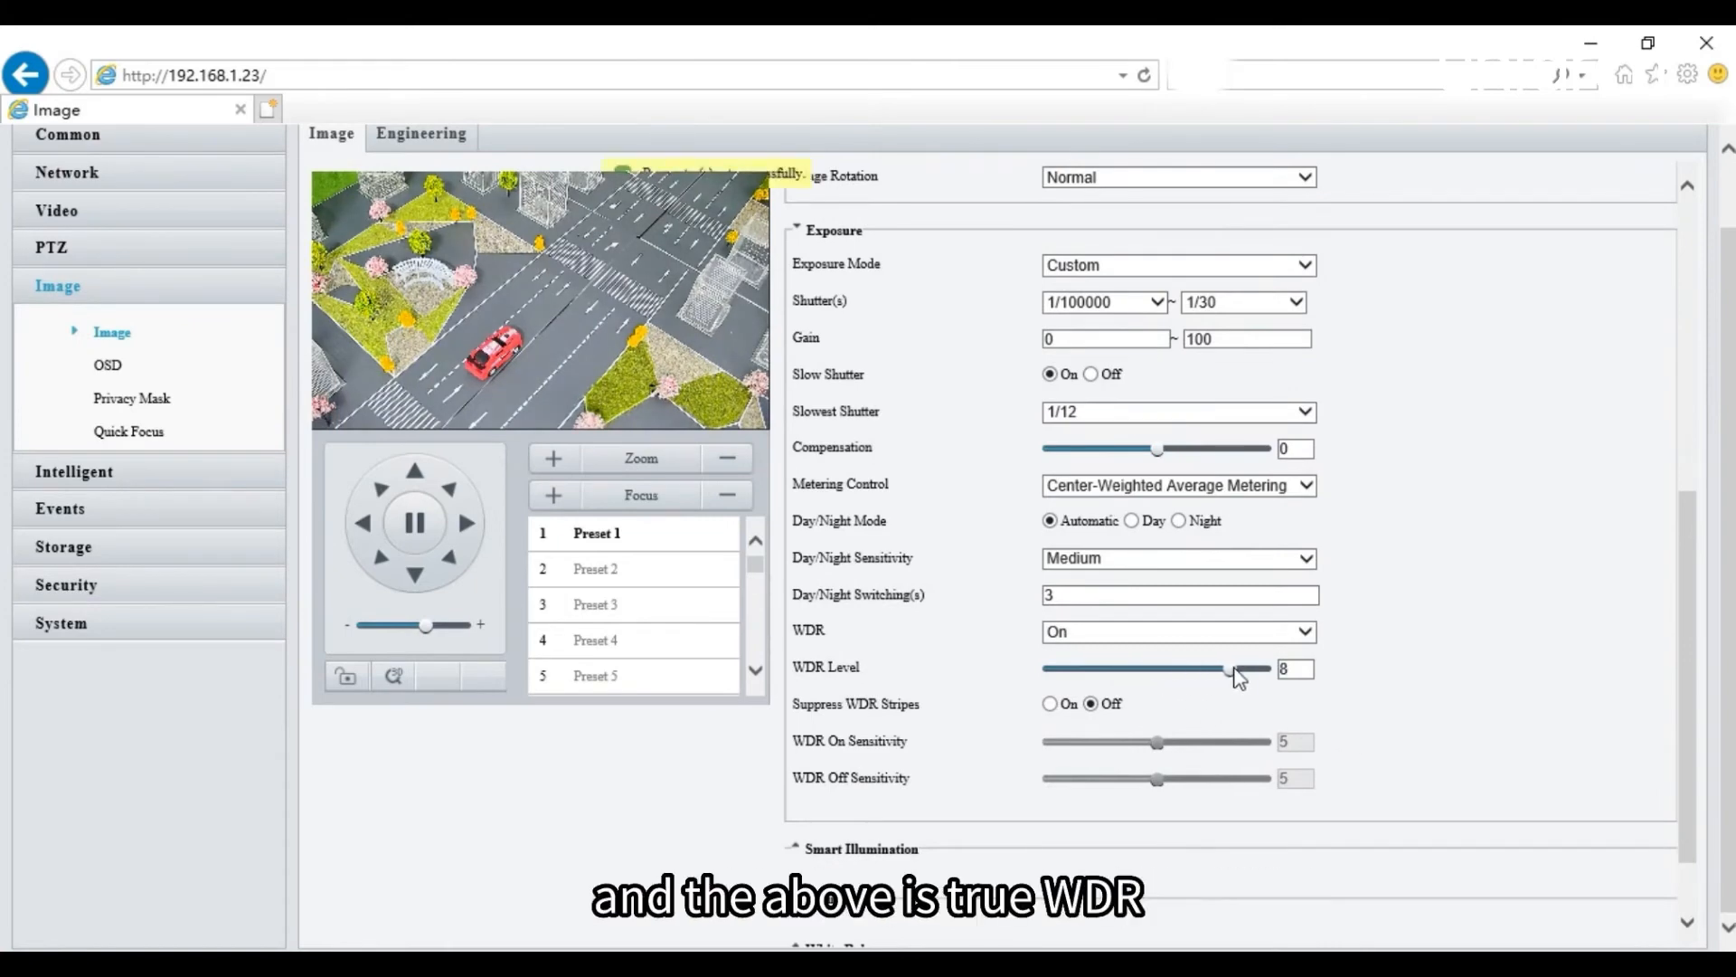
# Step: Set WDR to Off in the Exposure settings
pyautogui.click(1172, 632)
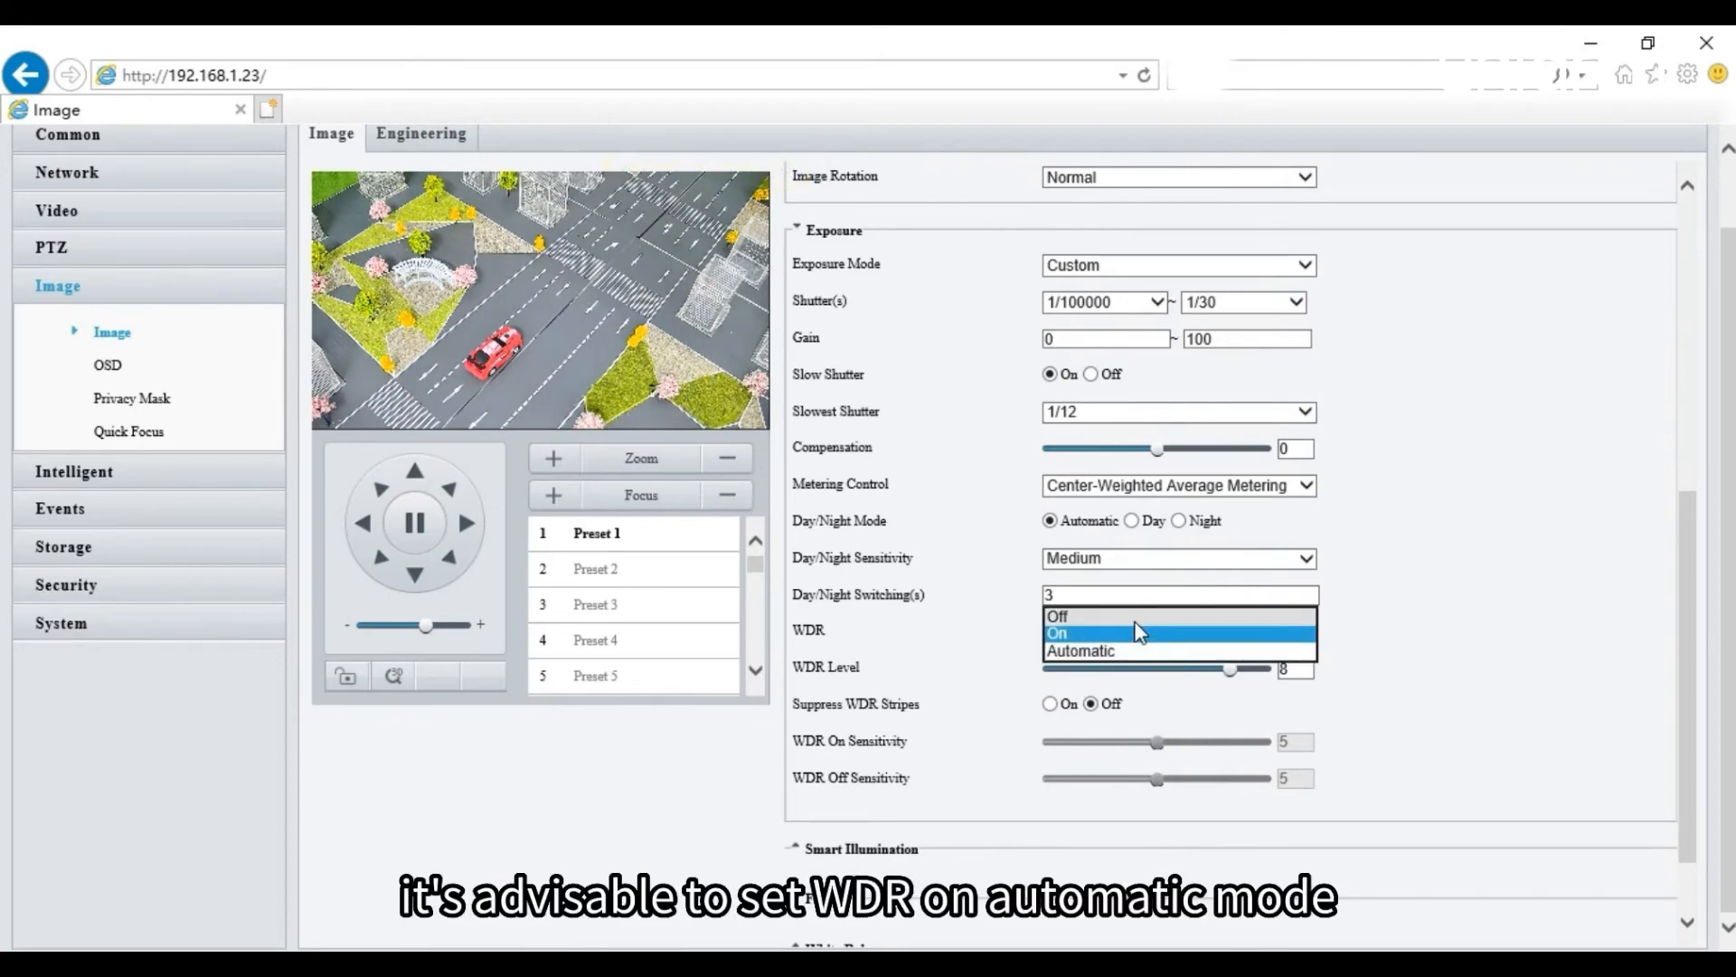
pyautogui.click(1131, 617)
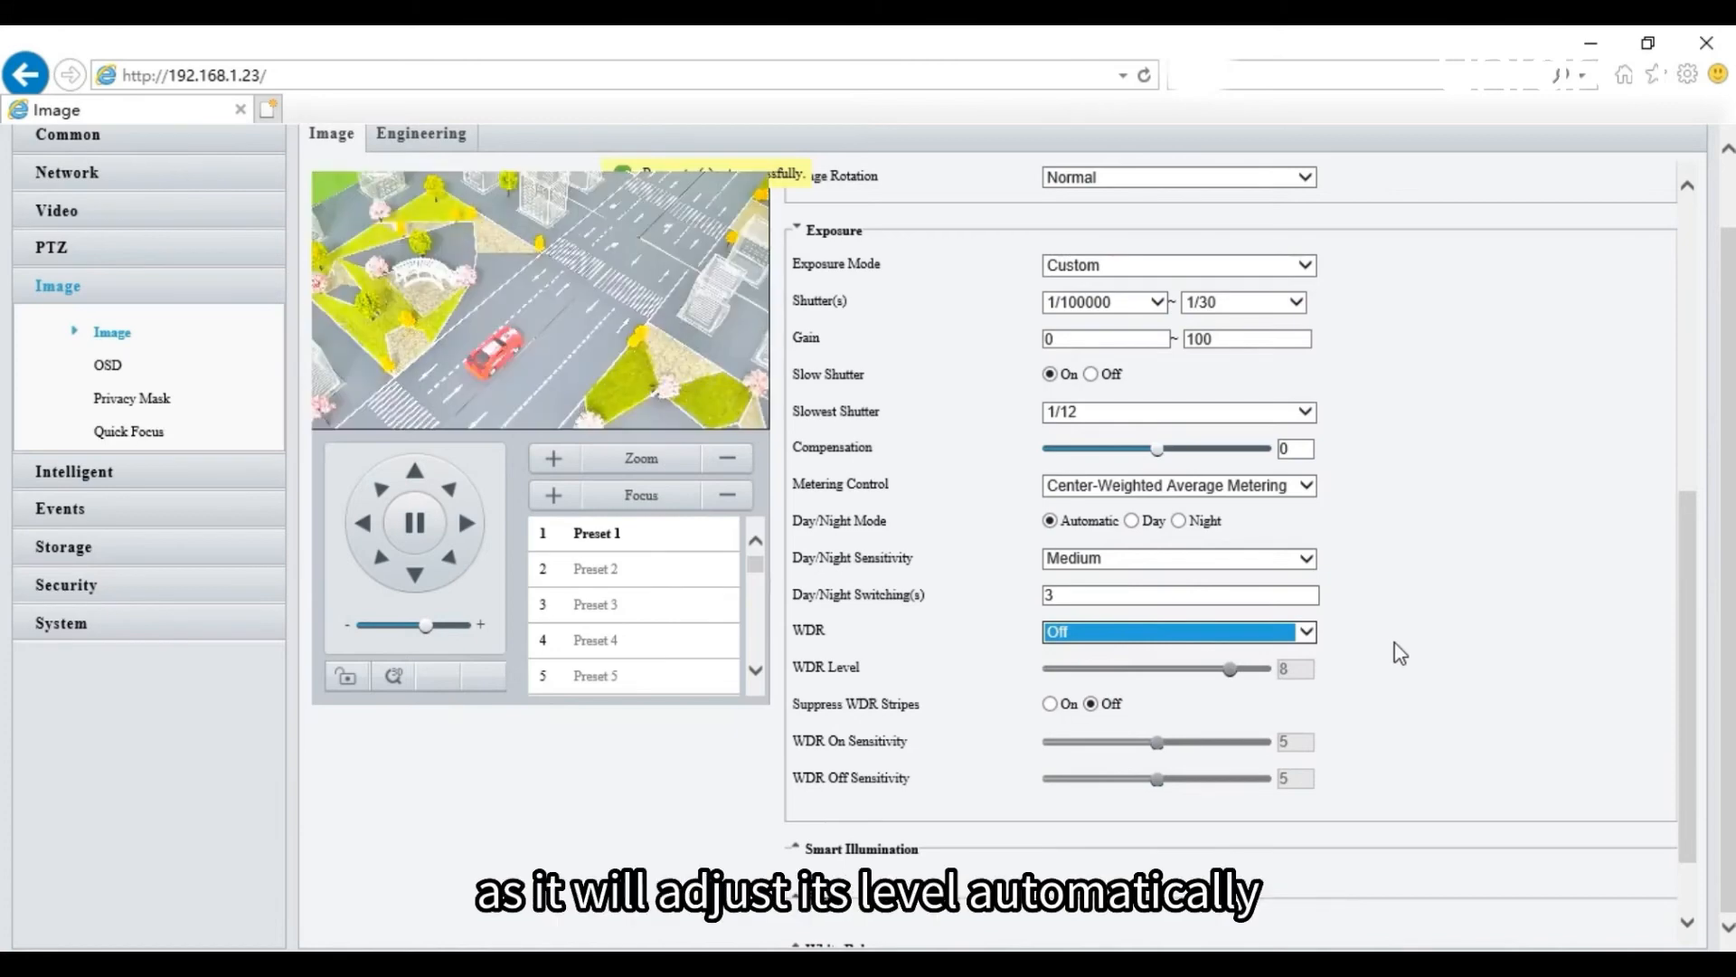
pyautogui.click(1395, 642)
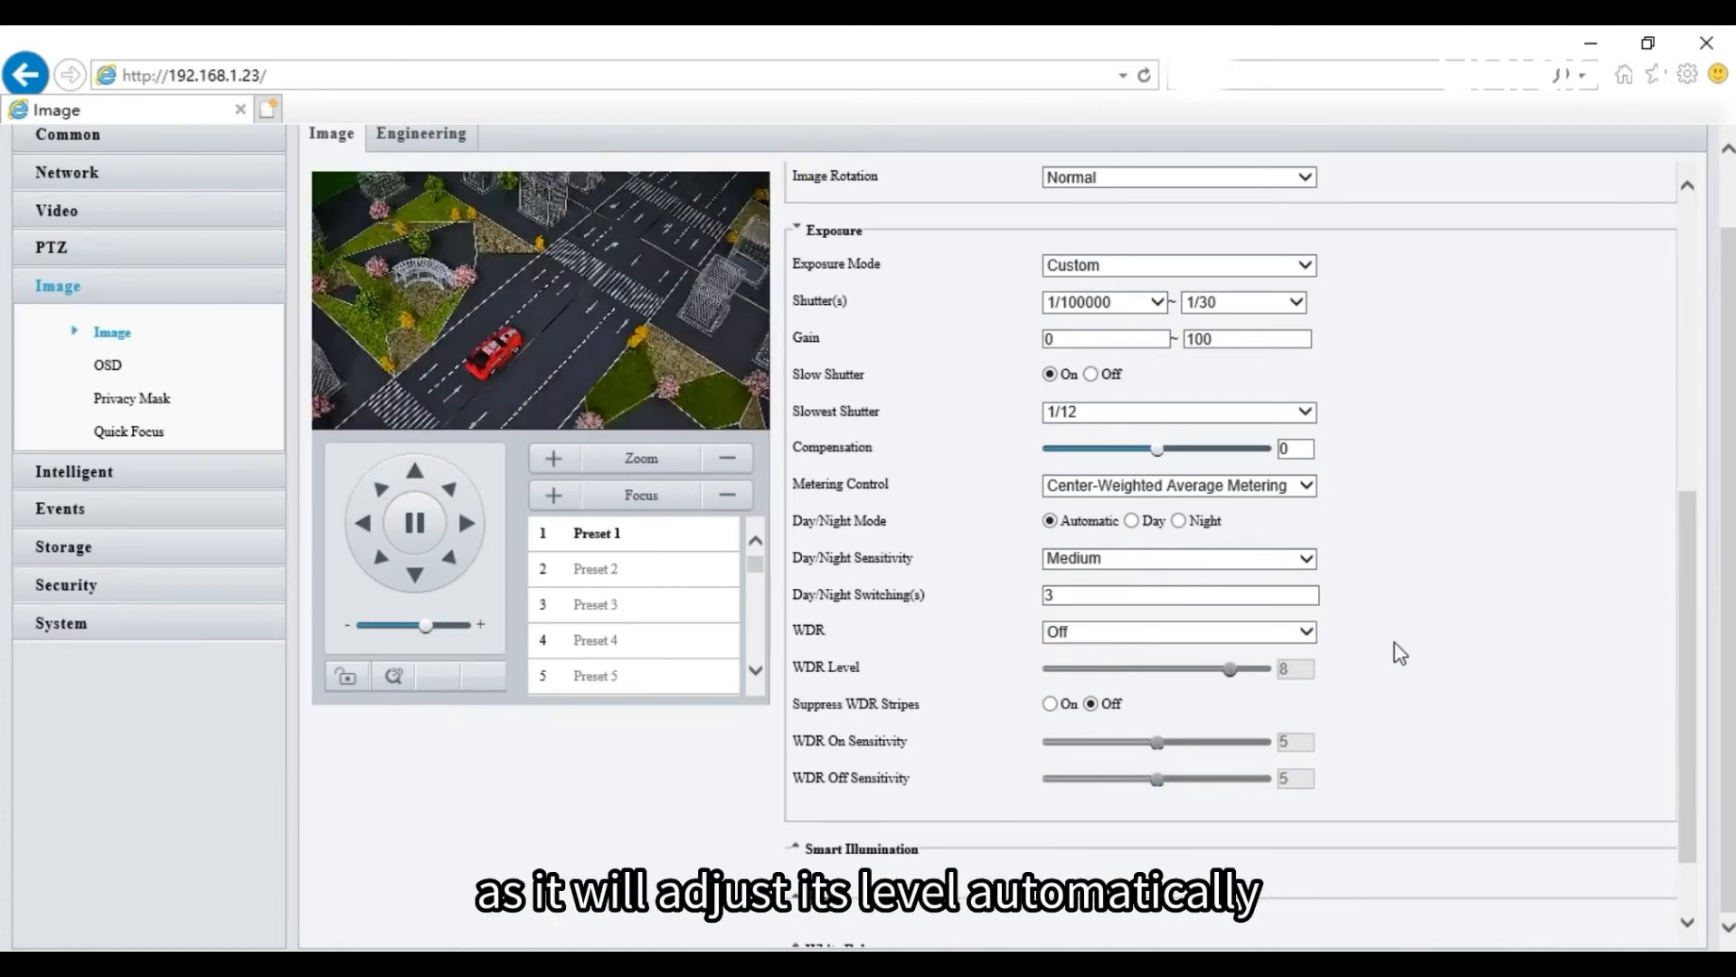
# Step: Expand the Smart Illumination settings, turn Smart Illumination on, and check the available illumination modes
pyautogui.scroll(-1, 1395, 642)
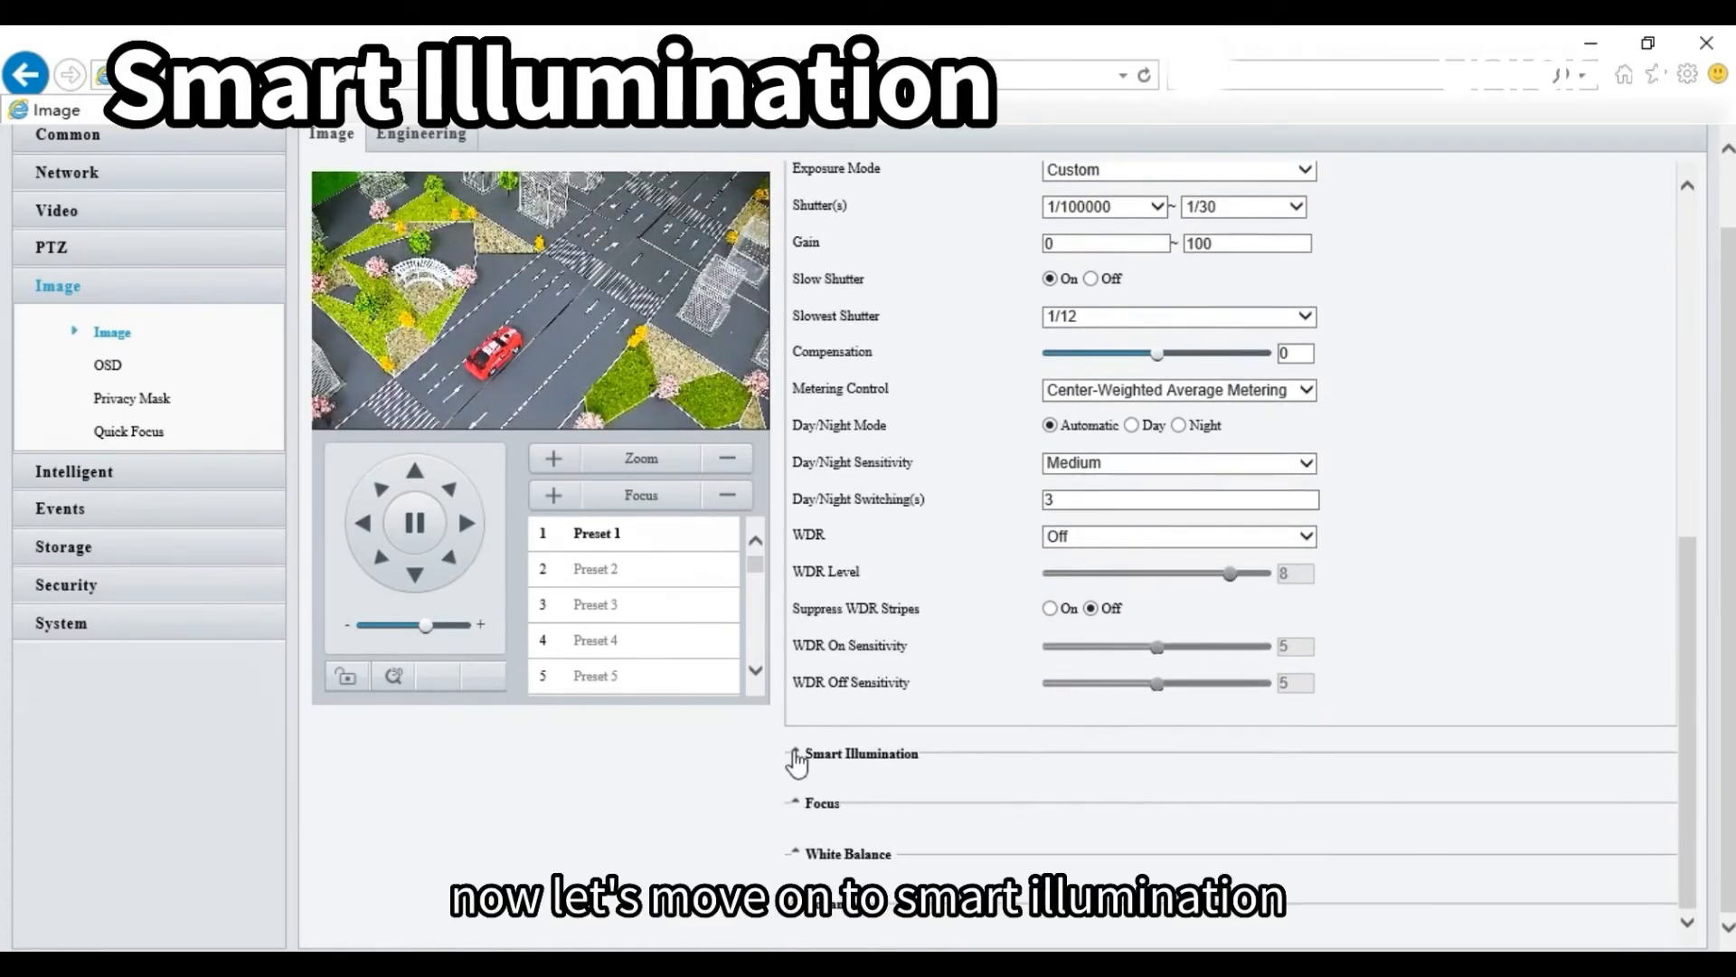
pyautogui.click(797, 753)
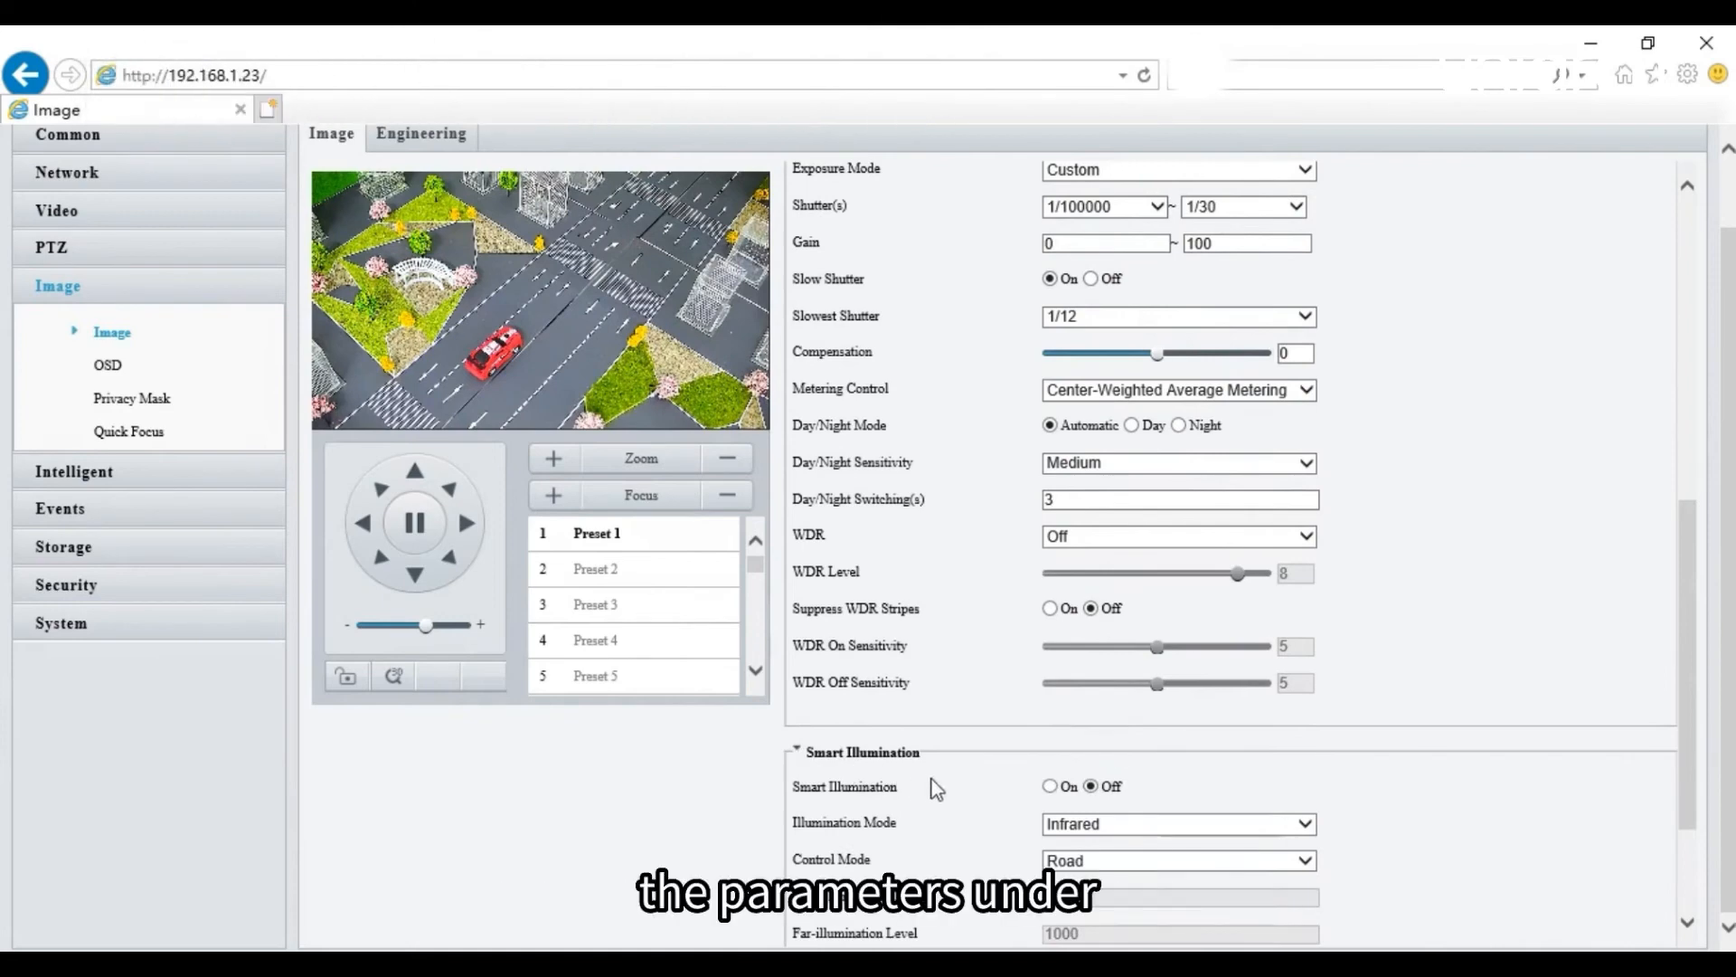
pyautogui.scroll(-2, 936, 789)
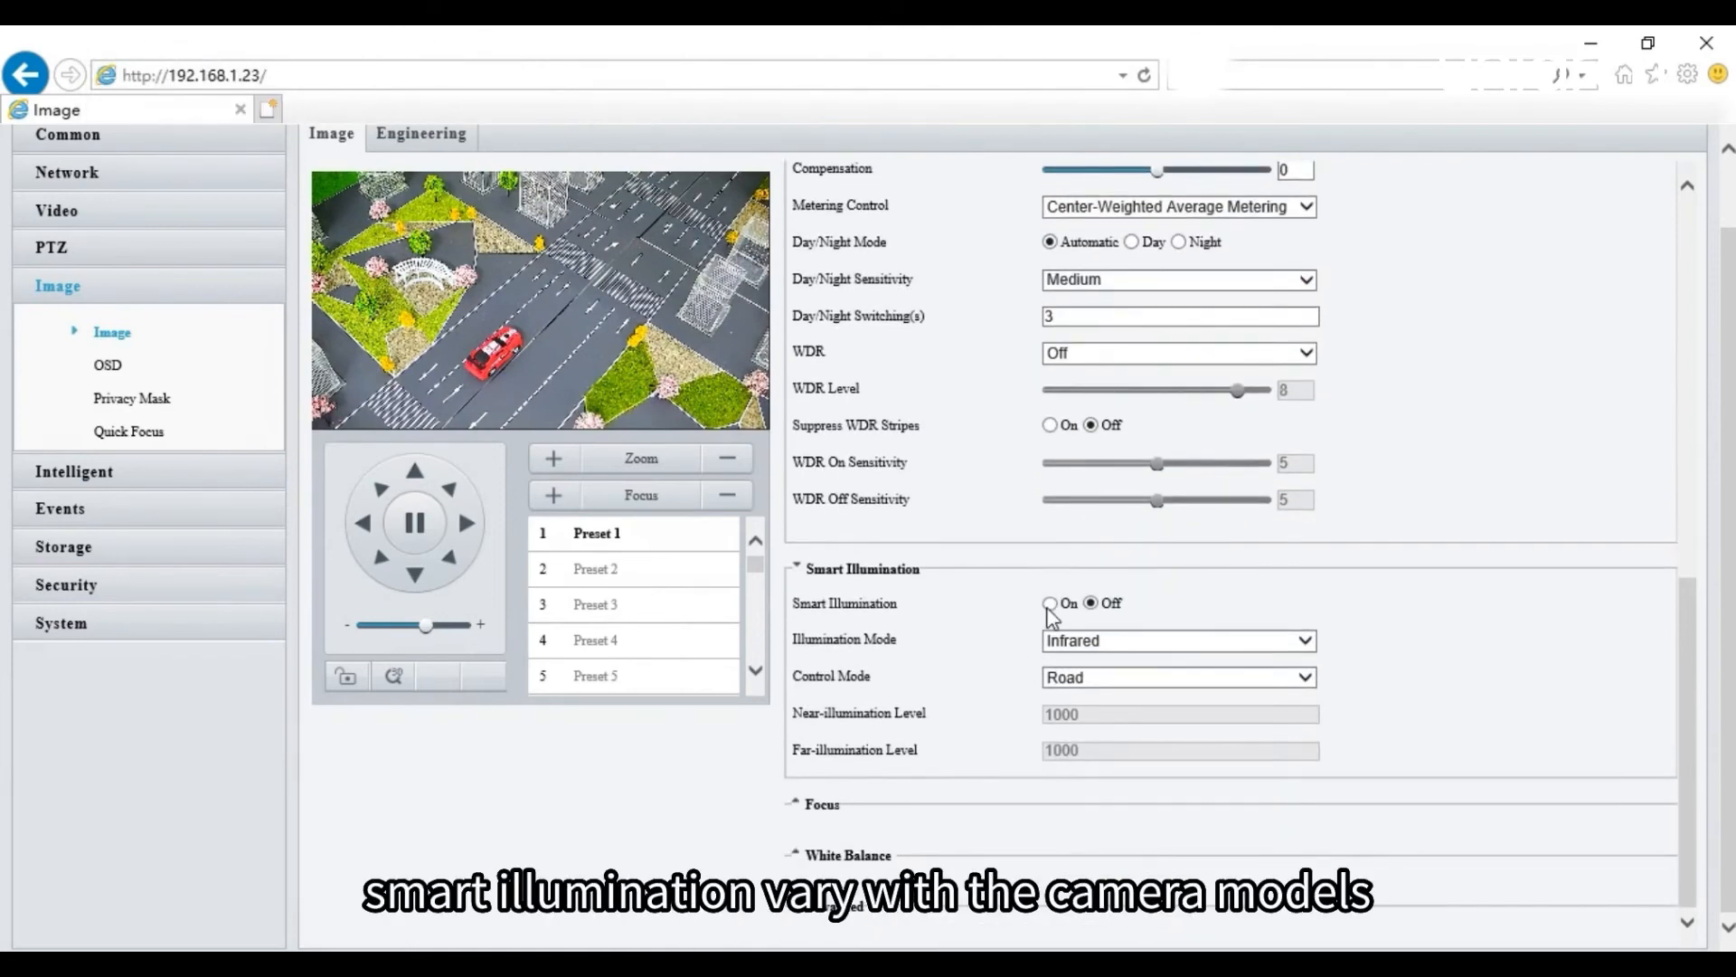
pyautogui.click(1050, 604)
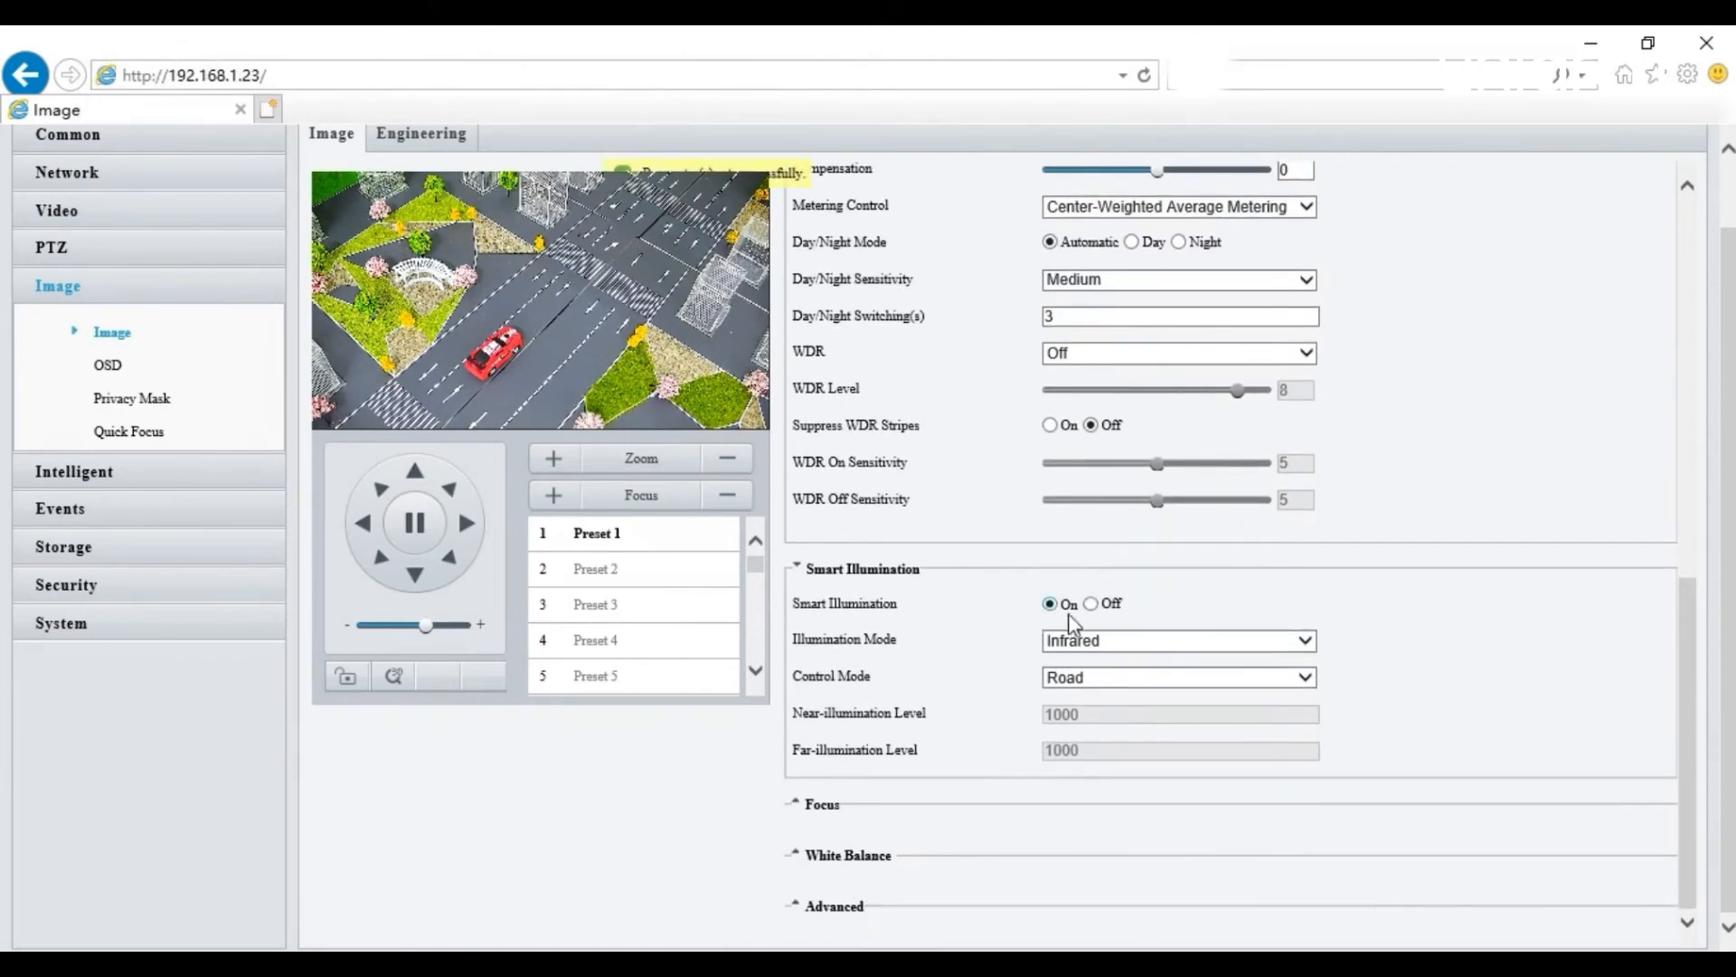
pyautogui.click(1208, 645)
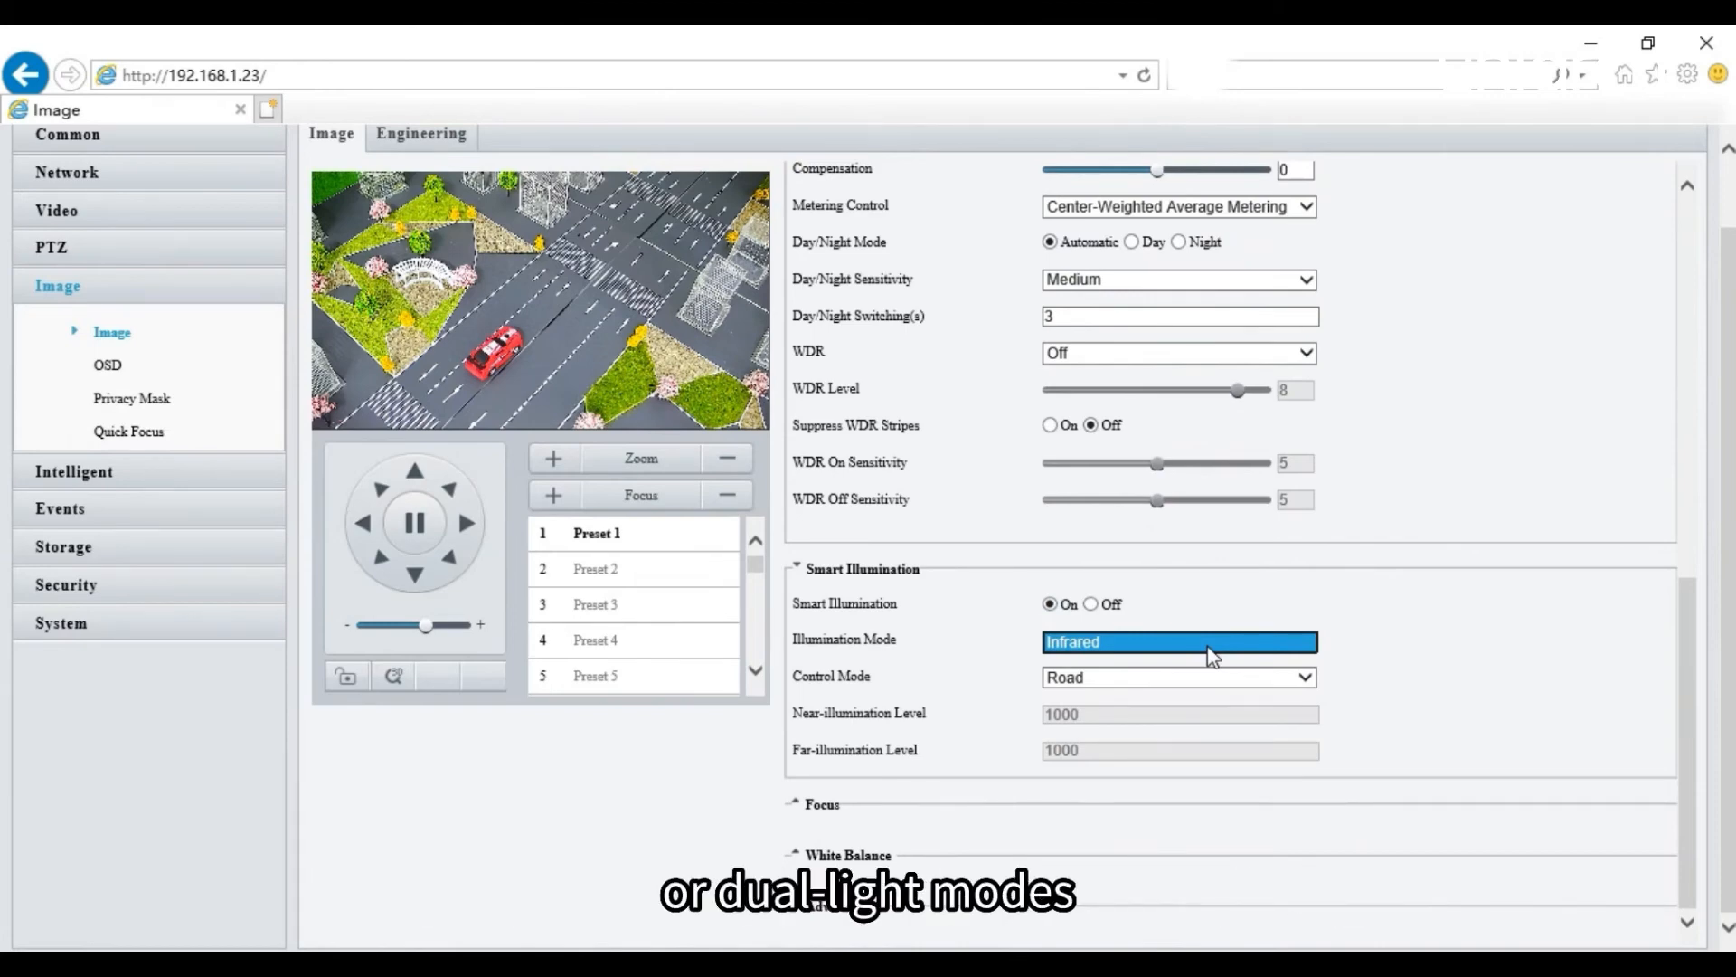
# Step: Expand the Focus settings and review the available focus modes and remaining focus options
pyautogui.click(797, 803)
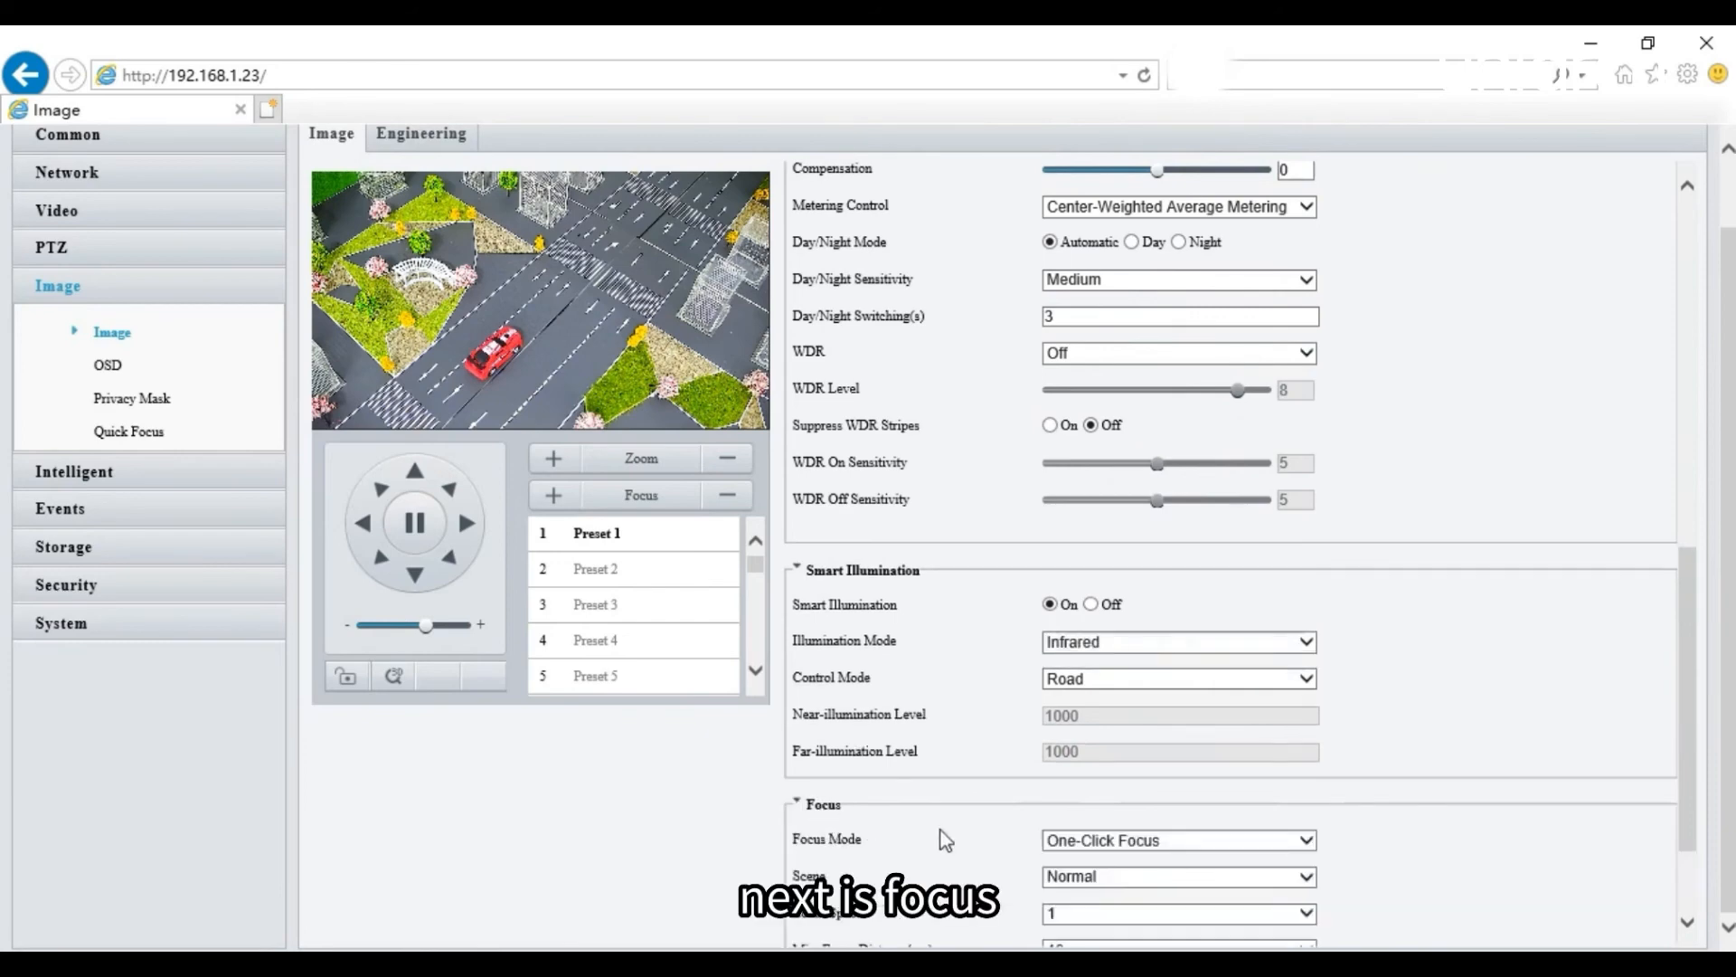
pyautogui.click(1180, 846)
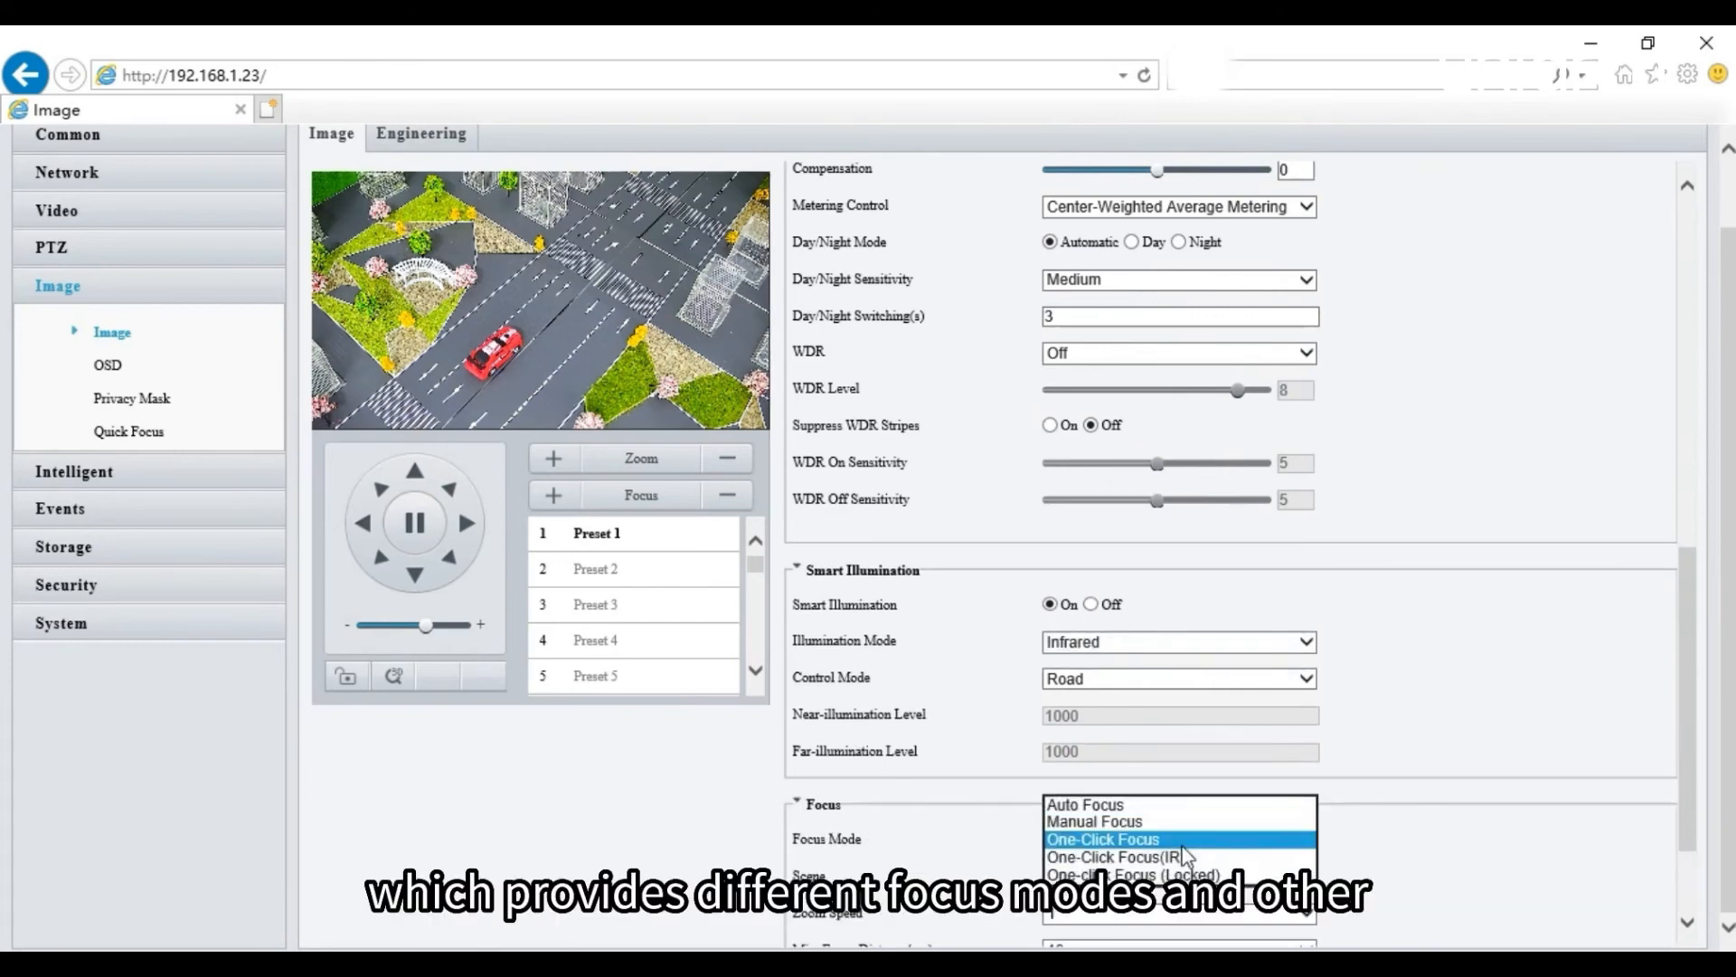
pyautogui.click(1402, 829)
pyautogui.scroll(-2, 1406, 831)
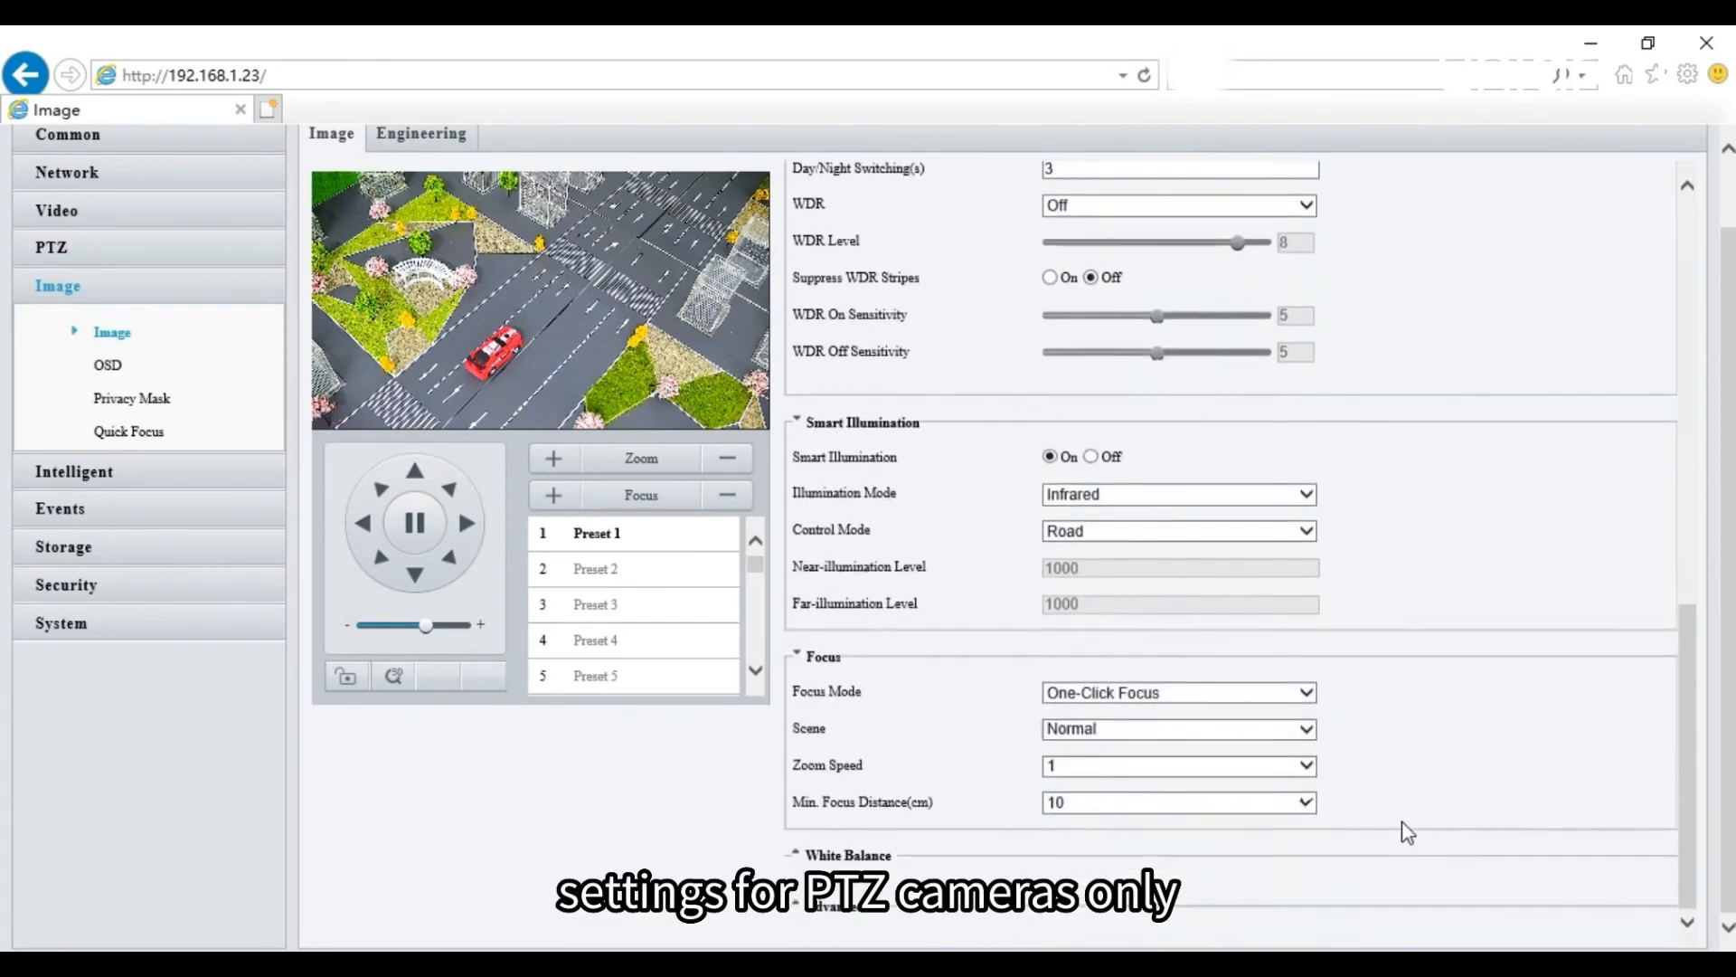
# Step: Expand the White Balance settings and set the white balance to Outdoor
pyautogui.click(811, 859)
pyautogui.scroll(-2, 986, 850)
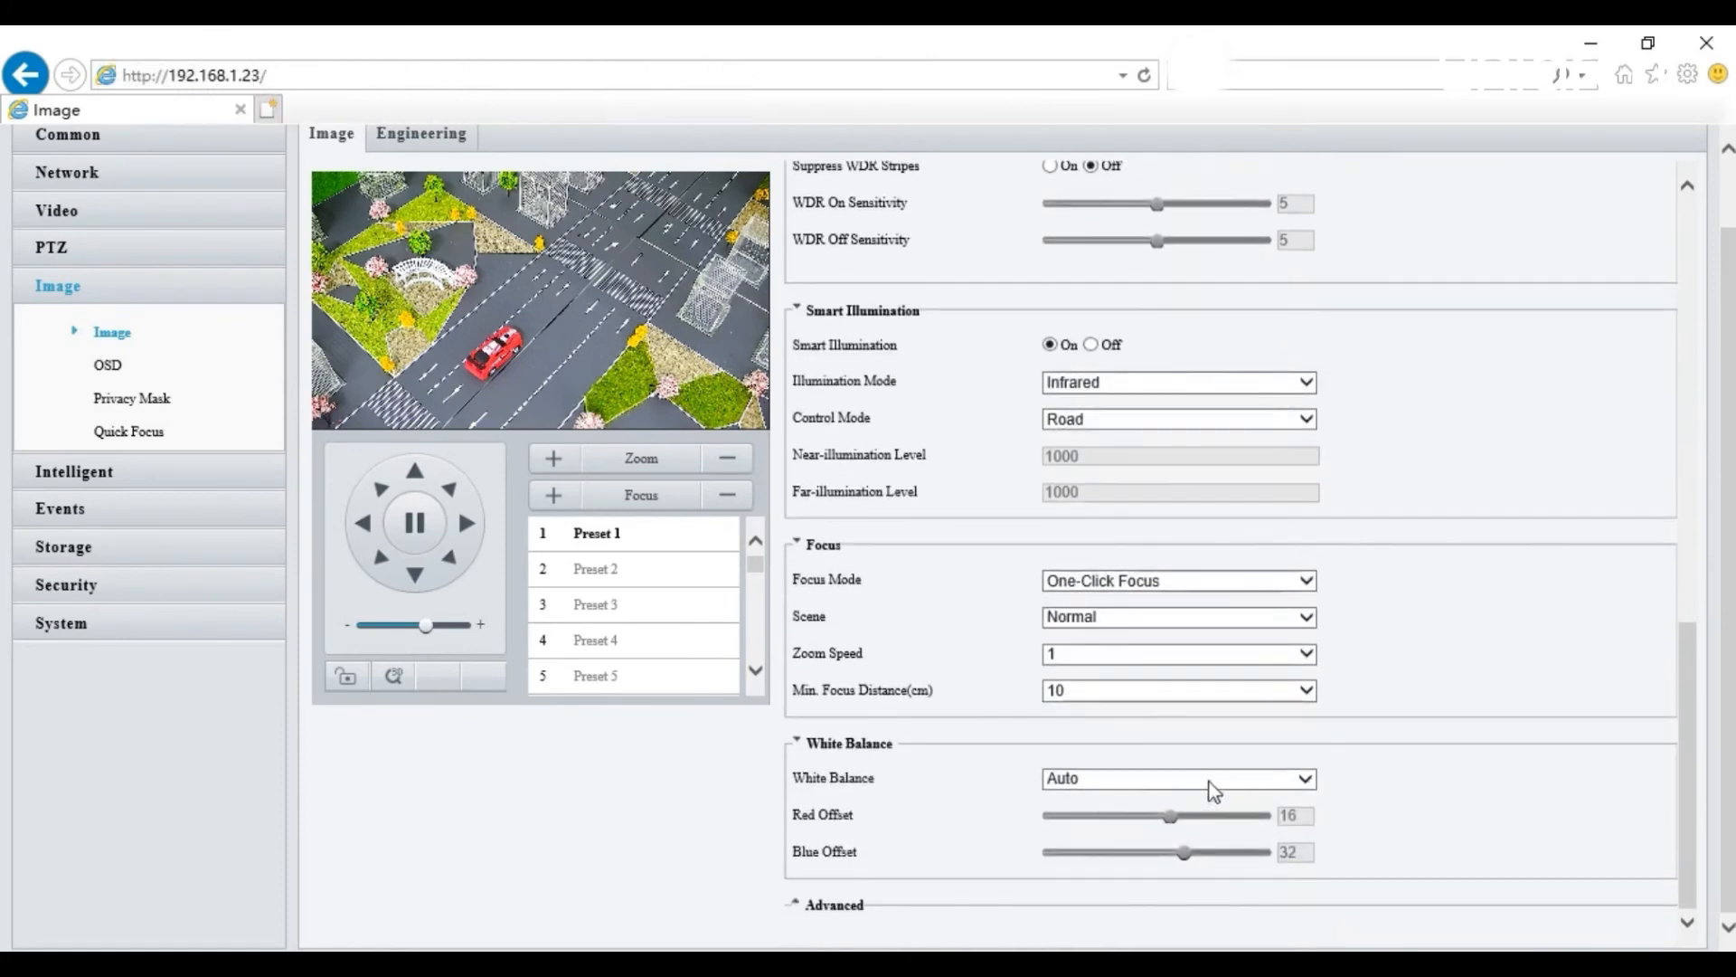
pyautogui.click(1279, 779)
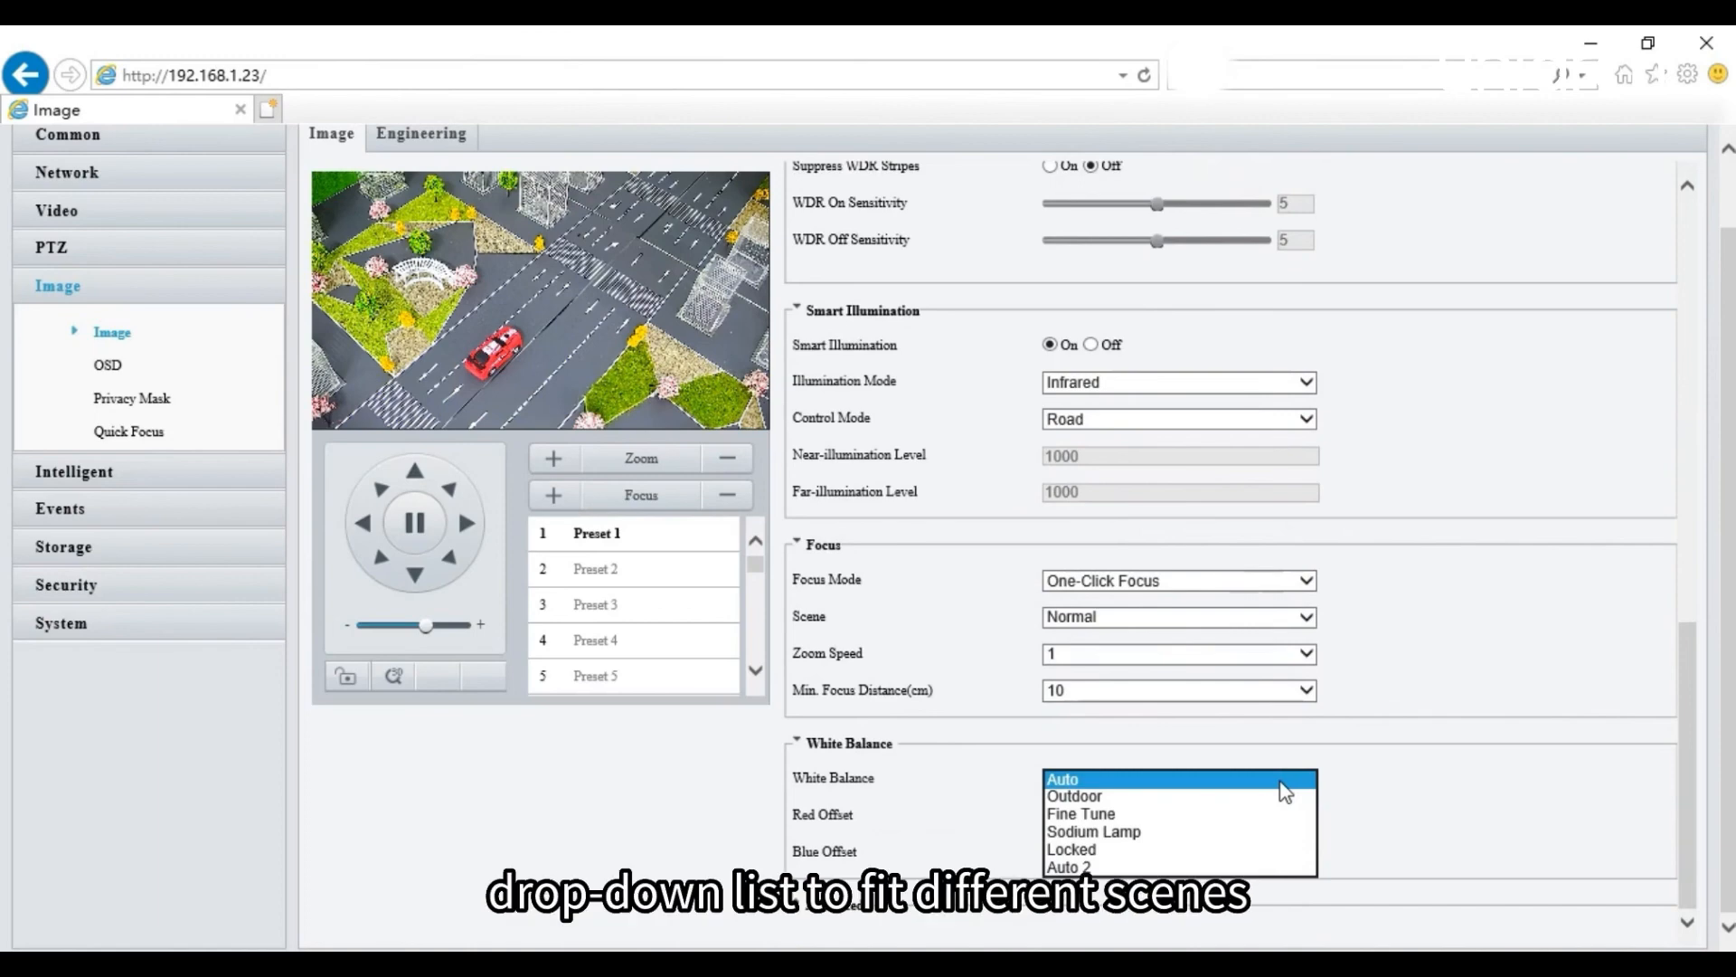
pyautogui.click(1176, 799)
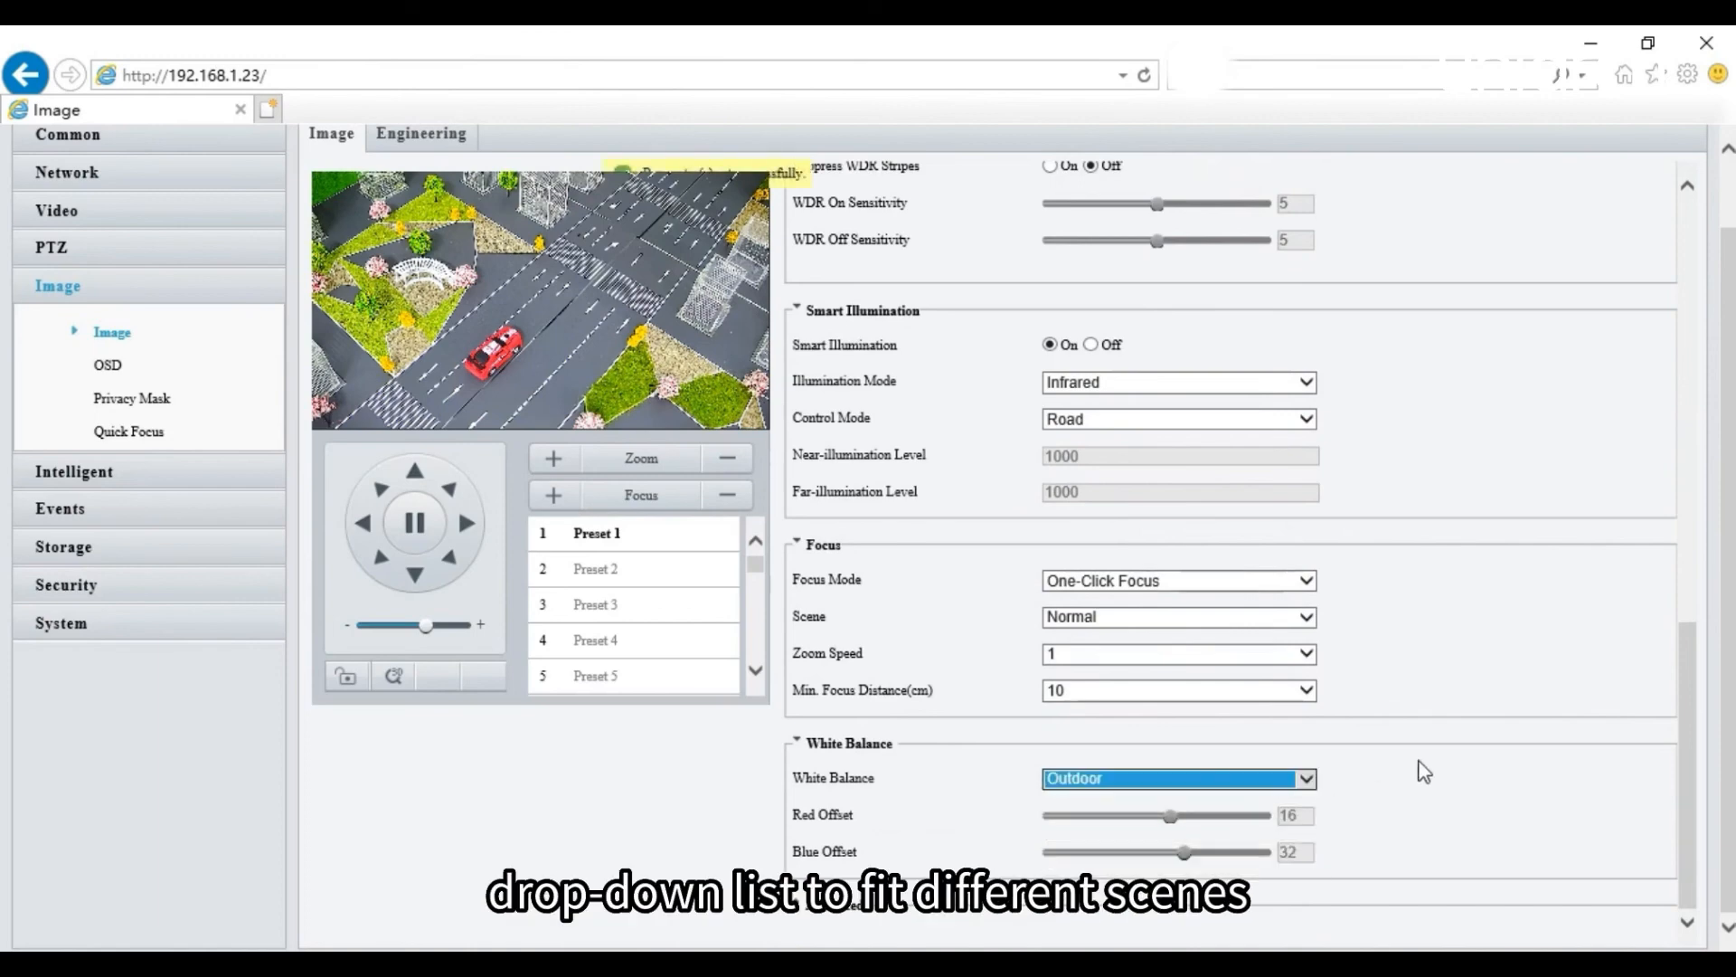
pyautogui.click(1425, 752)
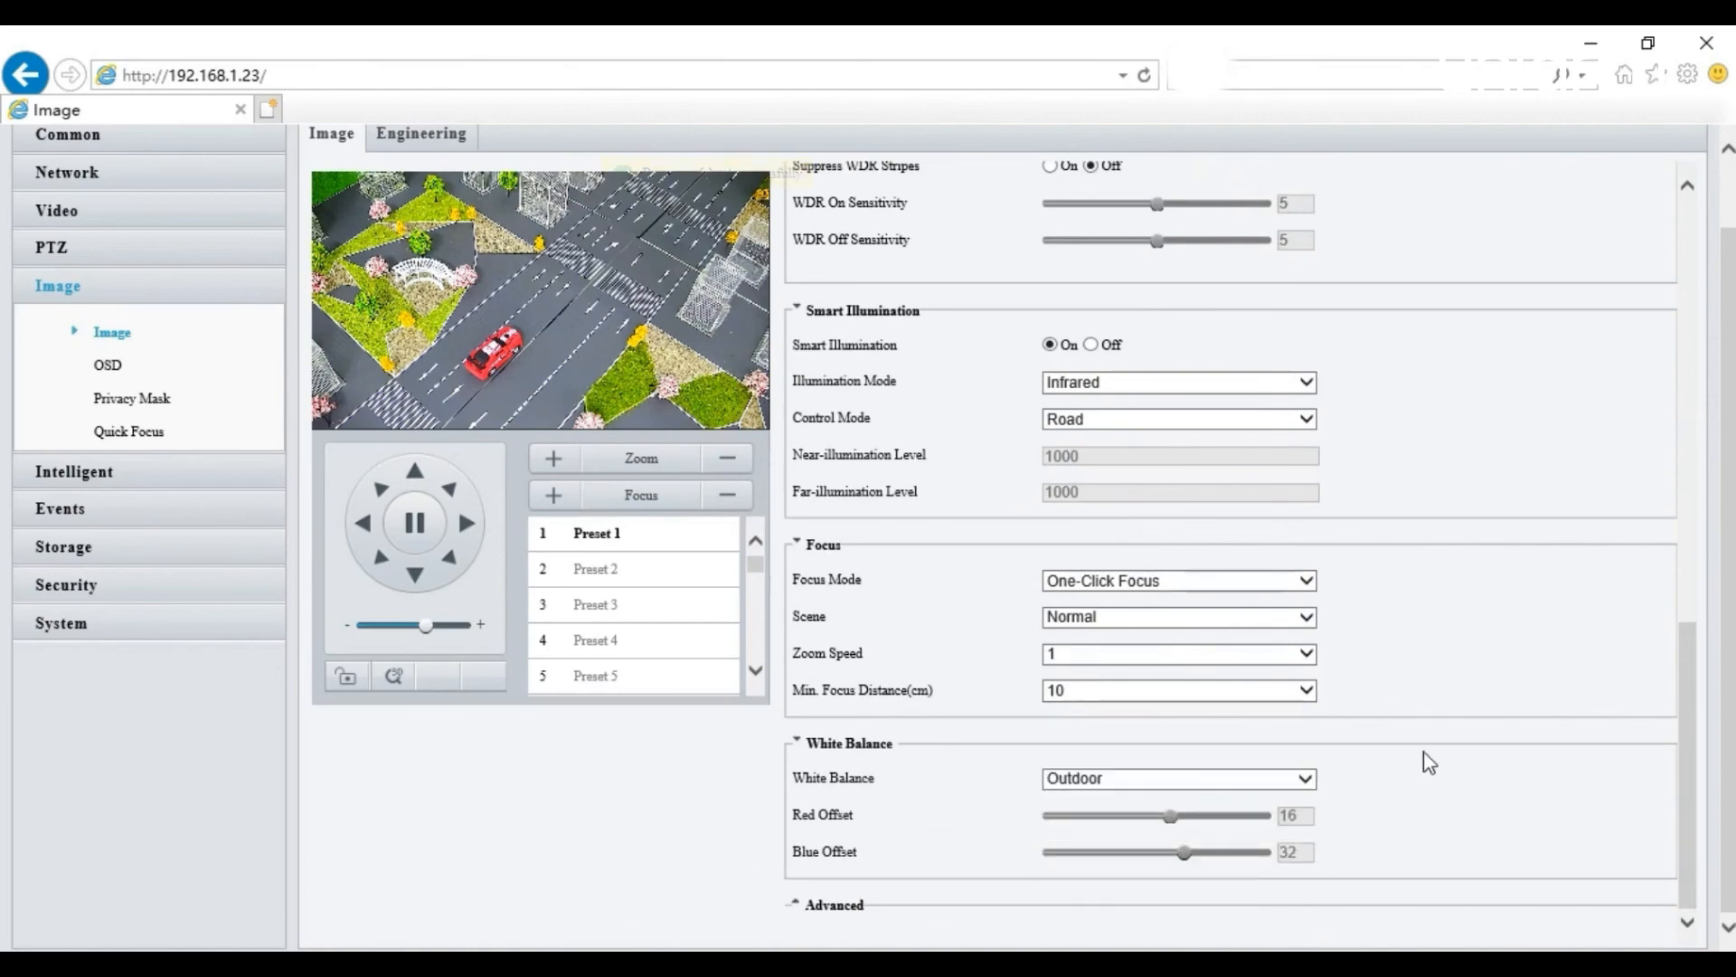
# Step: Expand the Advanced settings, turn Defog on, and raise the defog intensity to 5
pyautogui.click(799, 906)
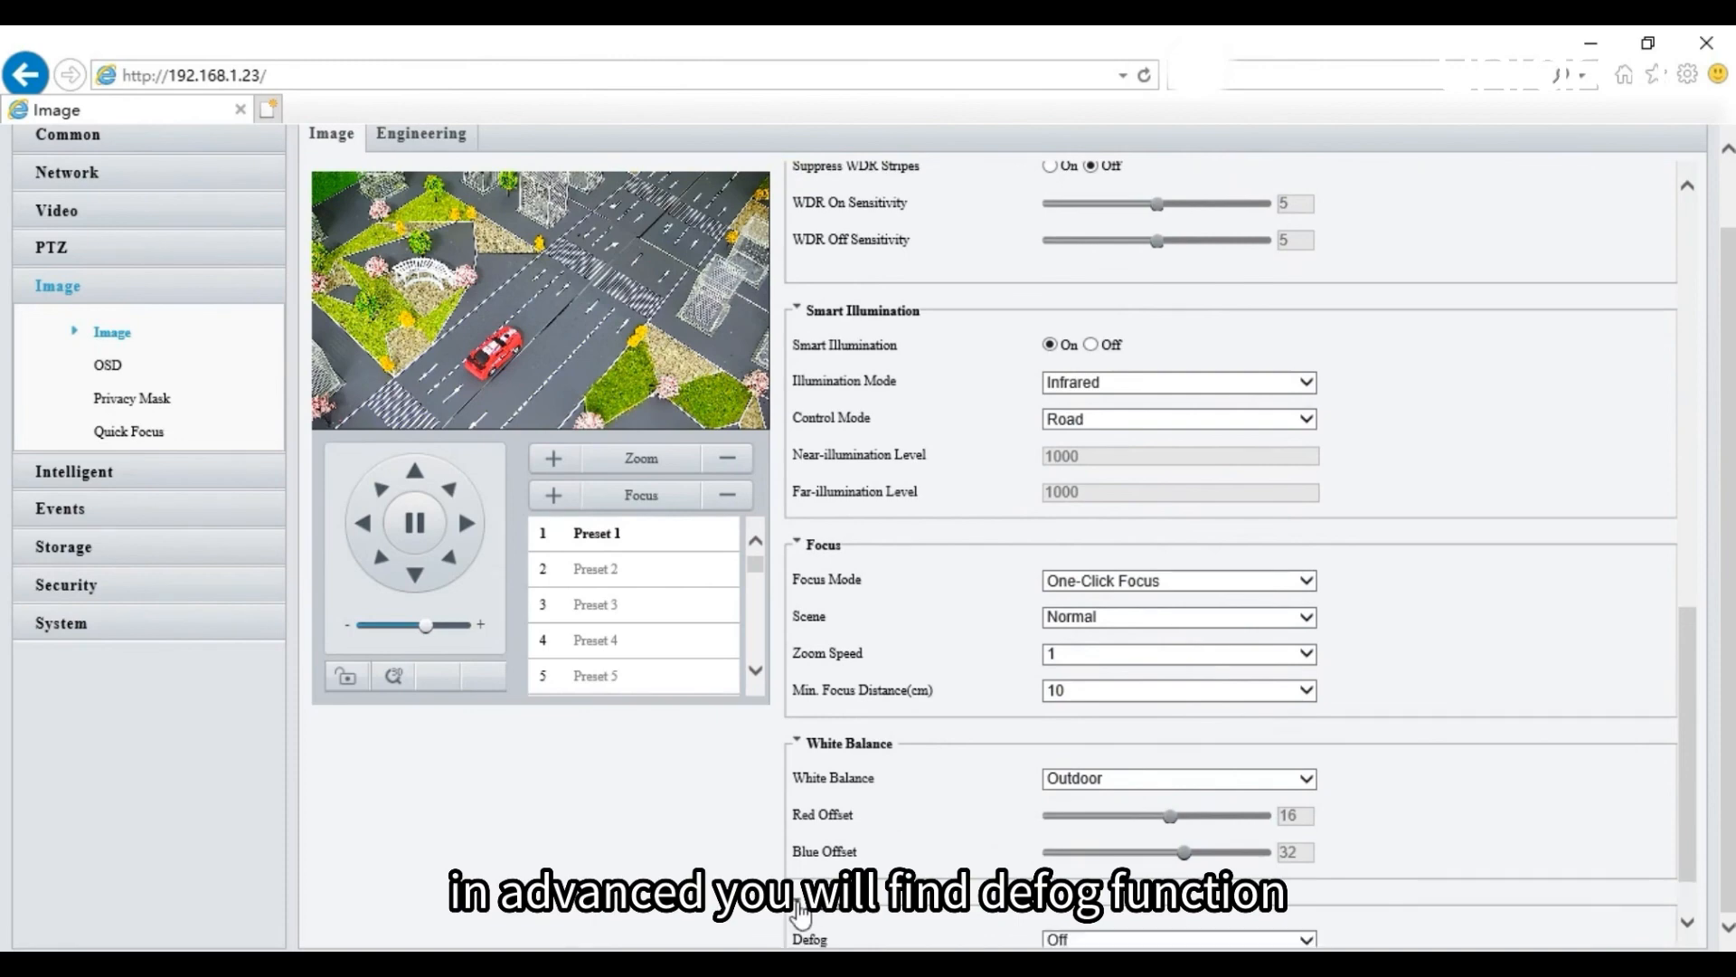
pyautogui.scroll(-1, 1444, 835)
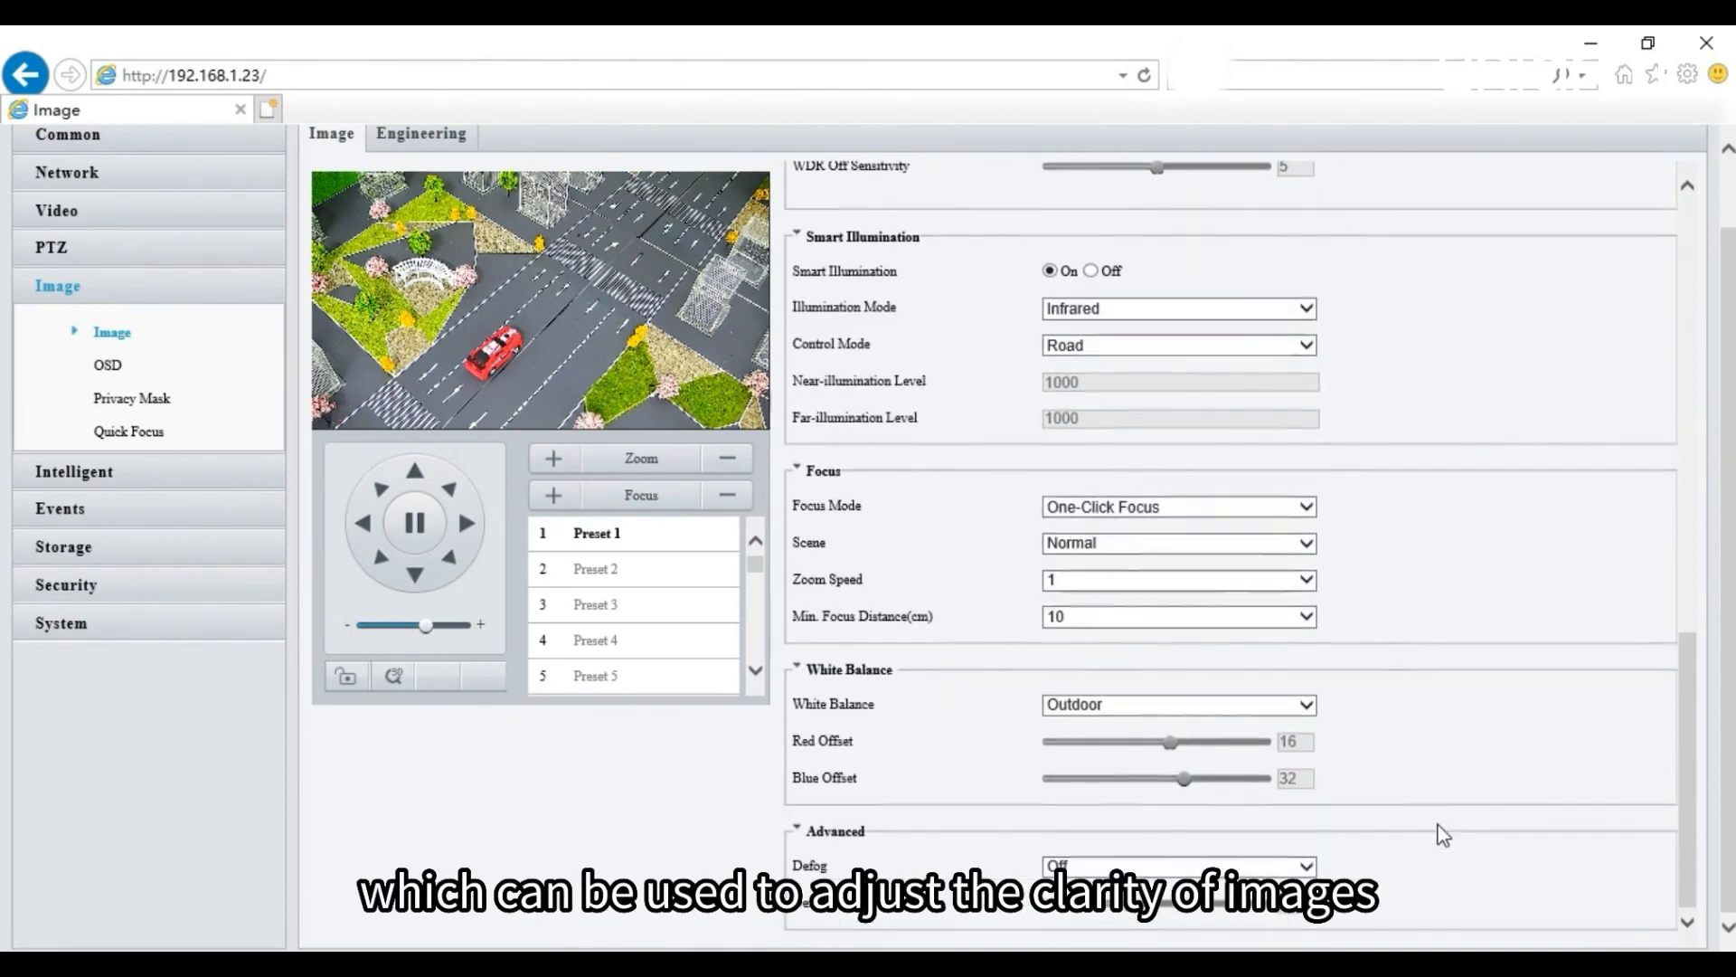
pyautogui.click(1306, 866)
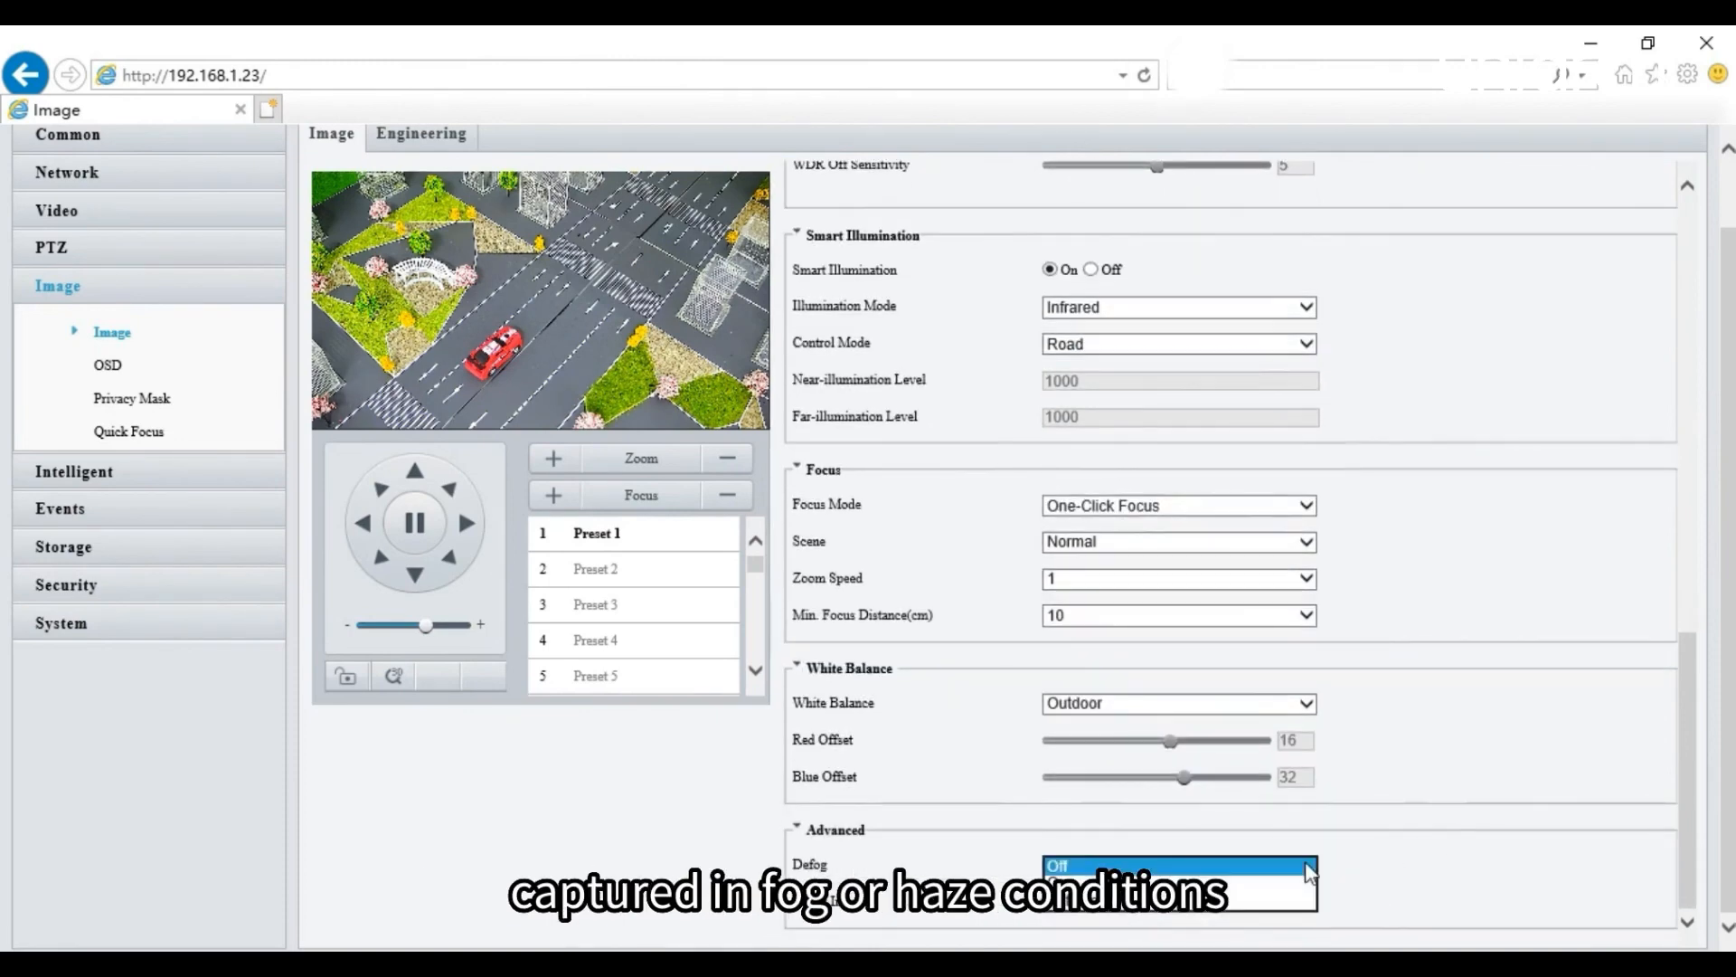
pyautogui.click(1302, 888)
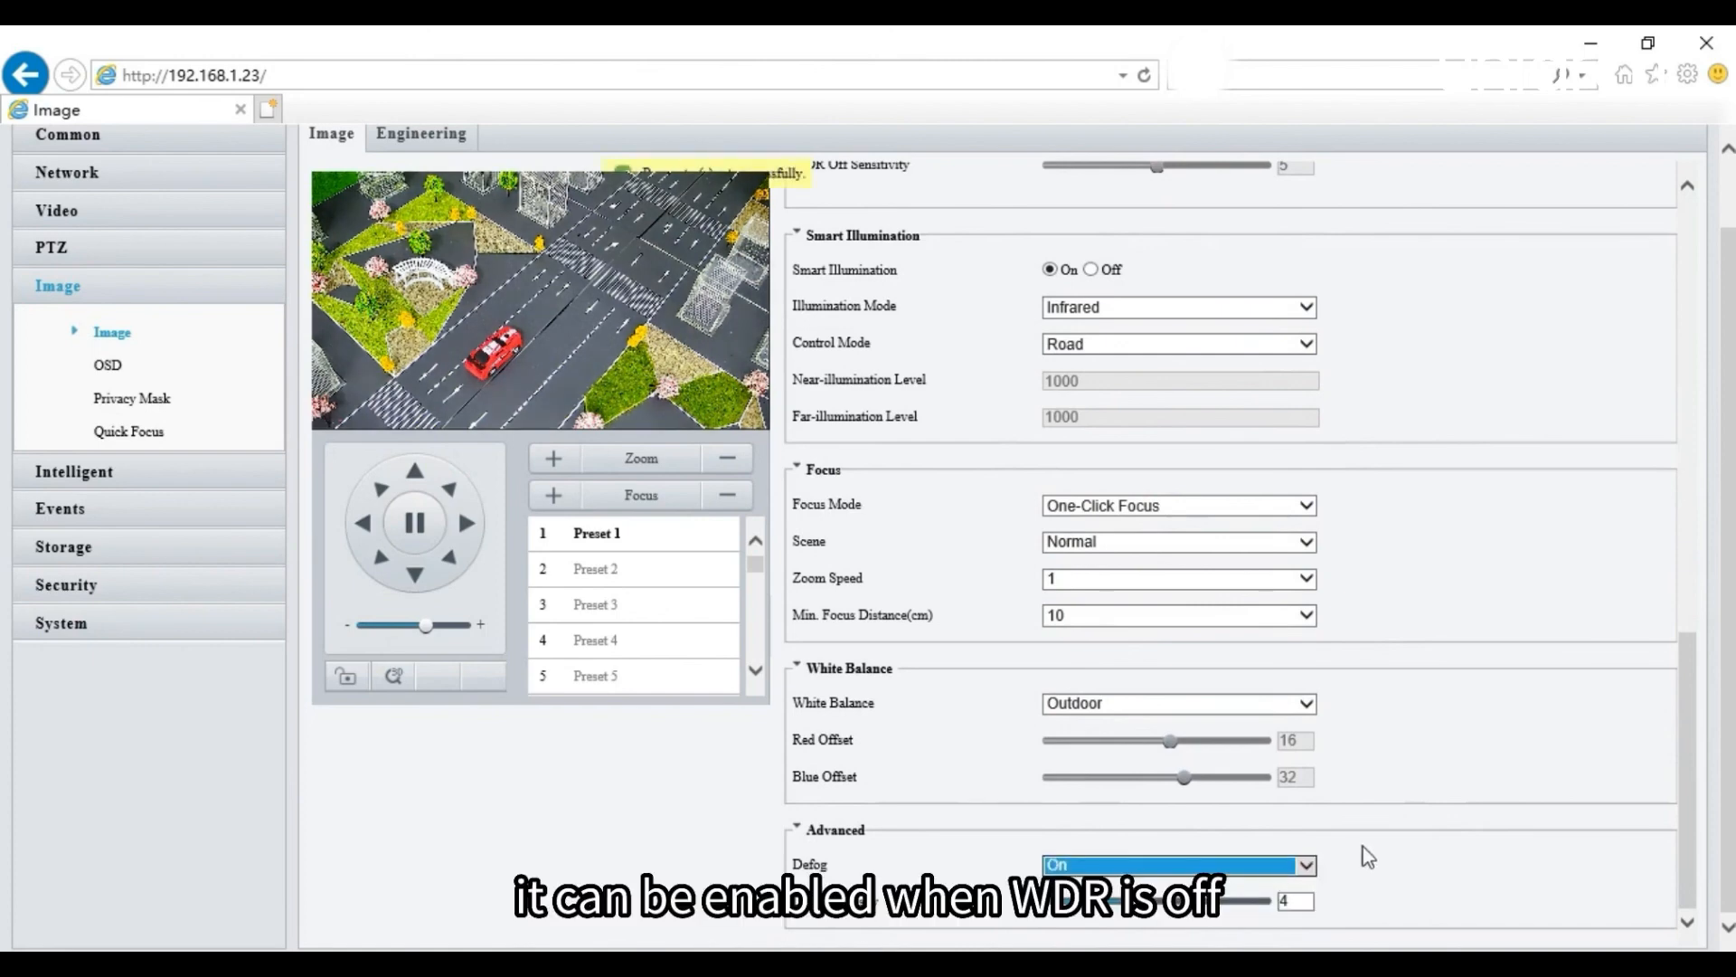
pyautogui.click(1410, 850)
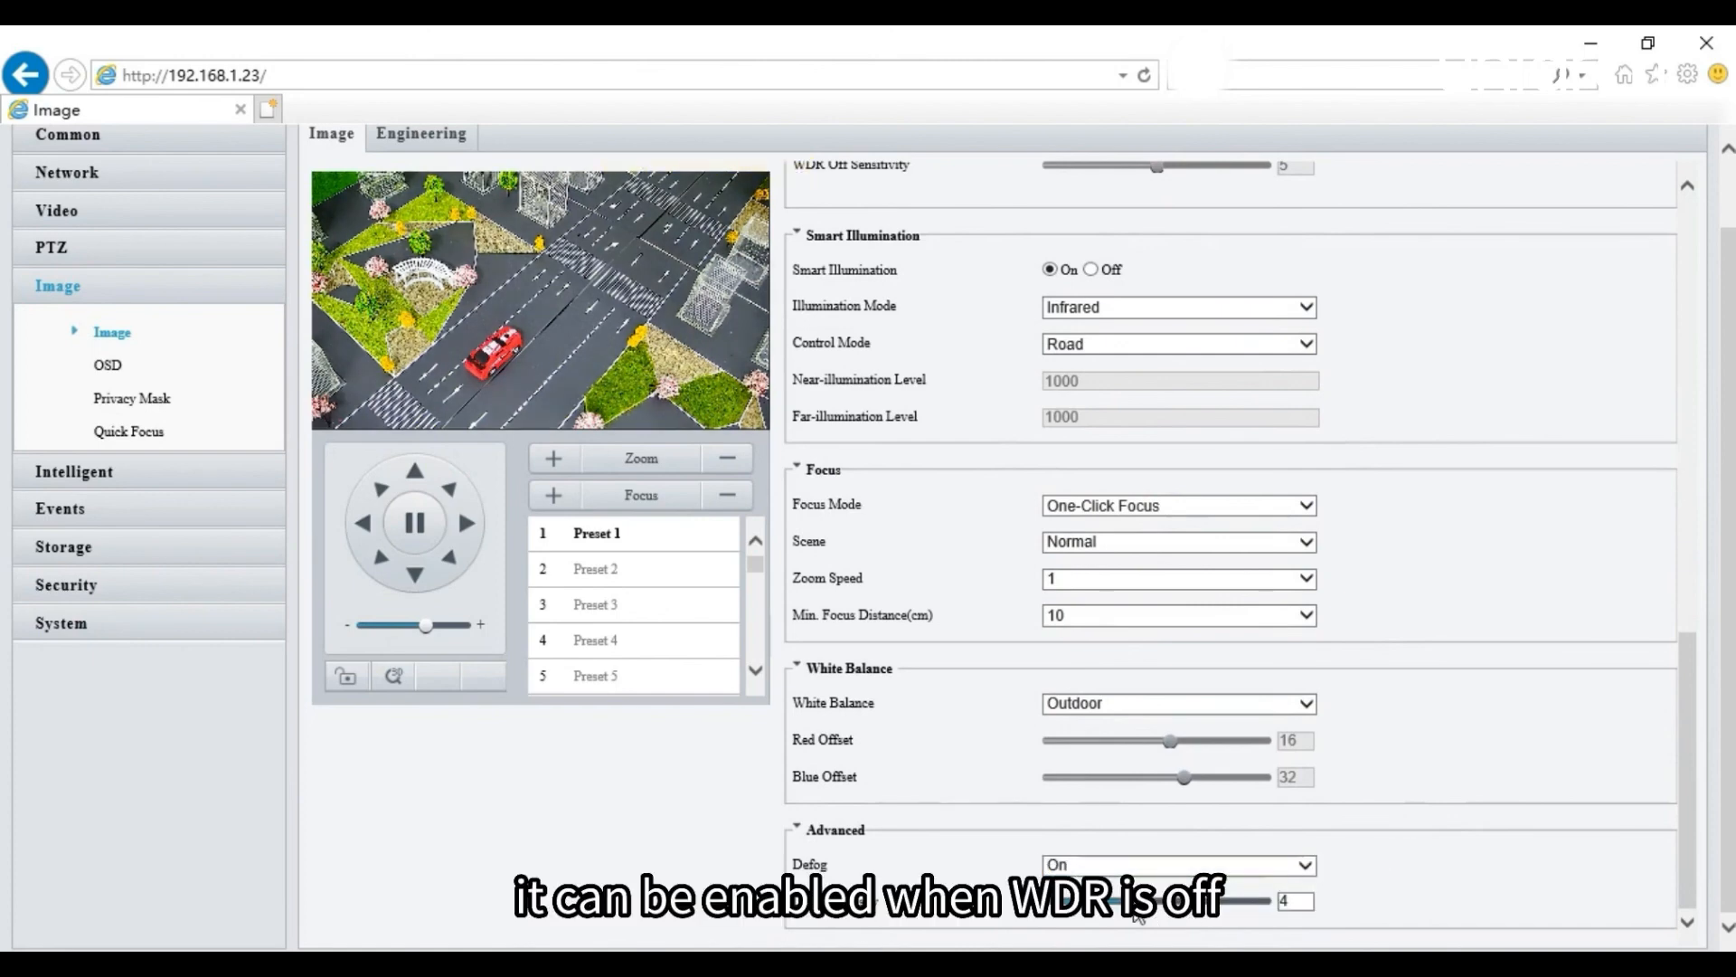
pyautogui.moveTo(1136, 910); pyautogui.dragTo(1167, 908)
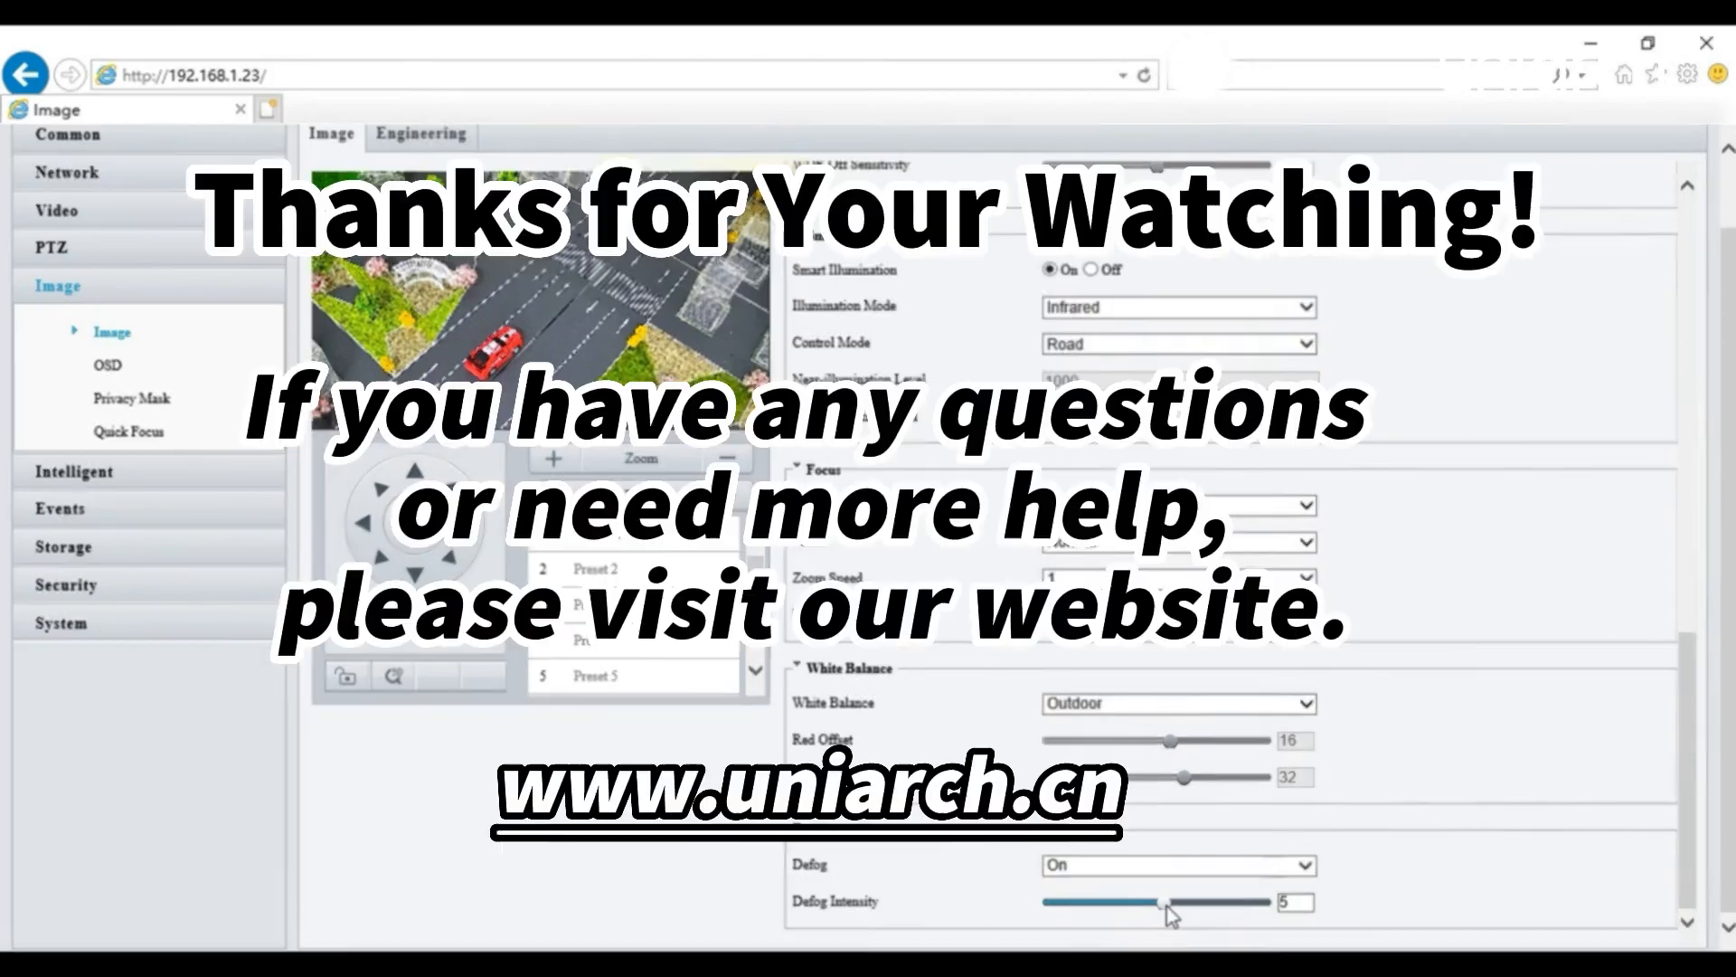